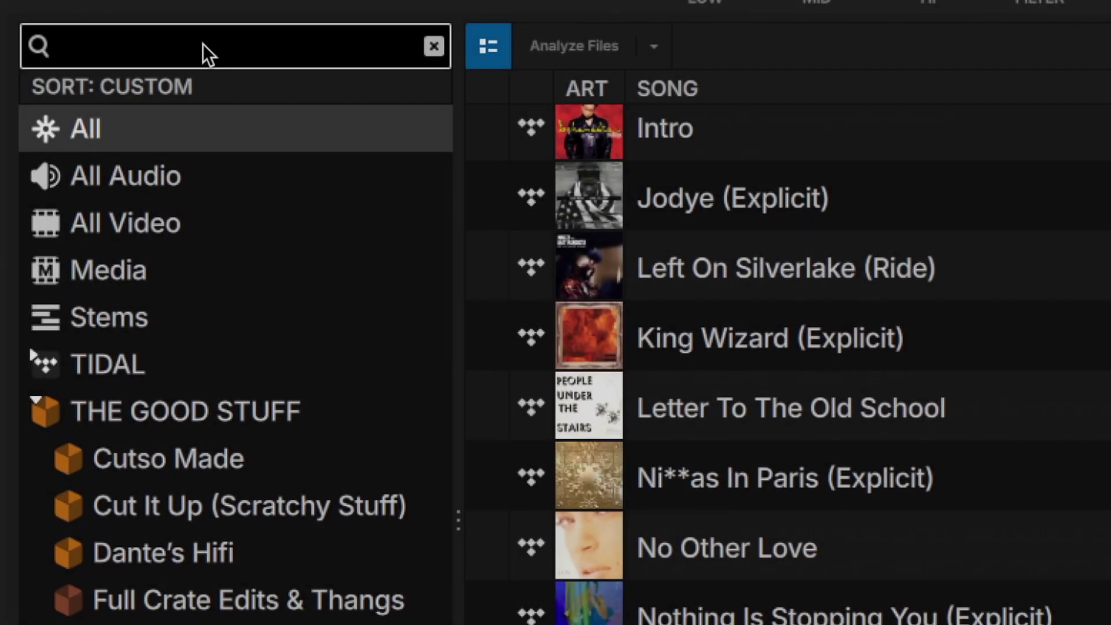
Change the Dante's Hifi crate colour from orange to the yellow-green (olive) swatch.
{"action": "type", "text": "s"}
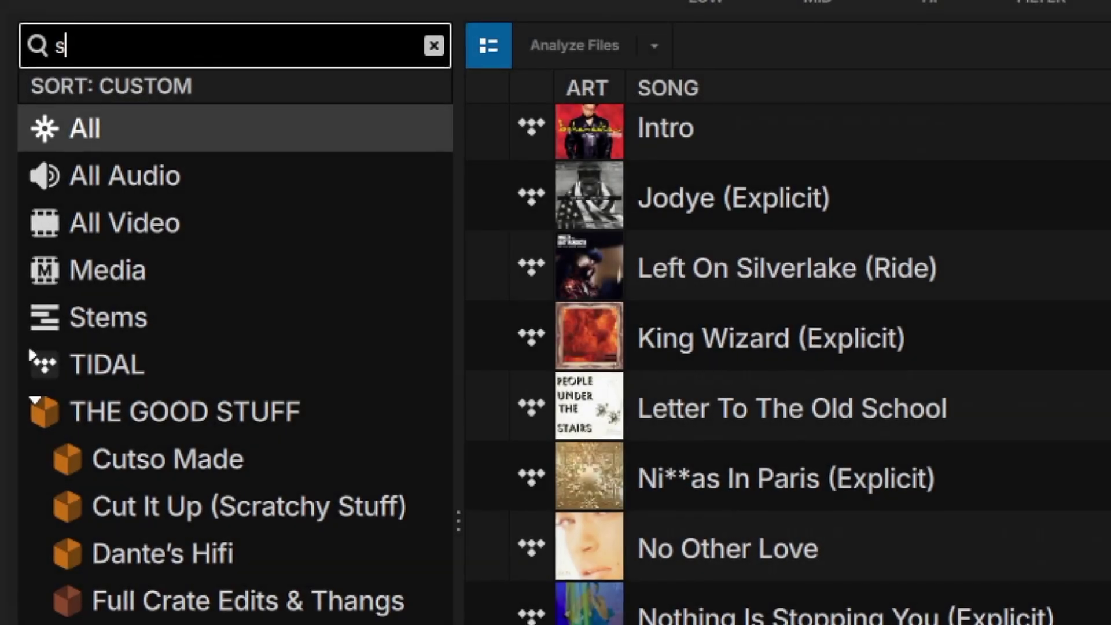
{"action": "type", "text": "crat"}
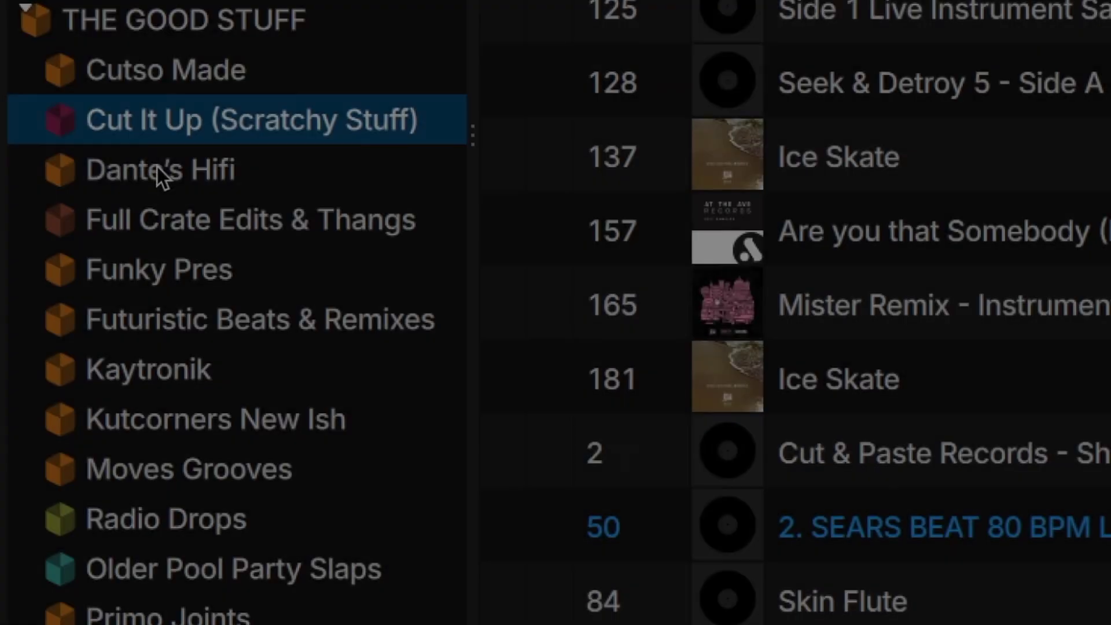
{"action": "right_click", "coordinate": [159, 165]}
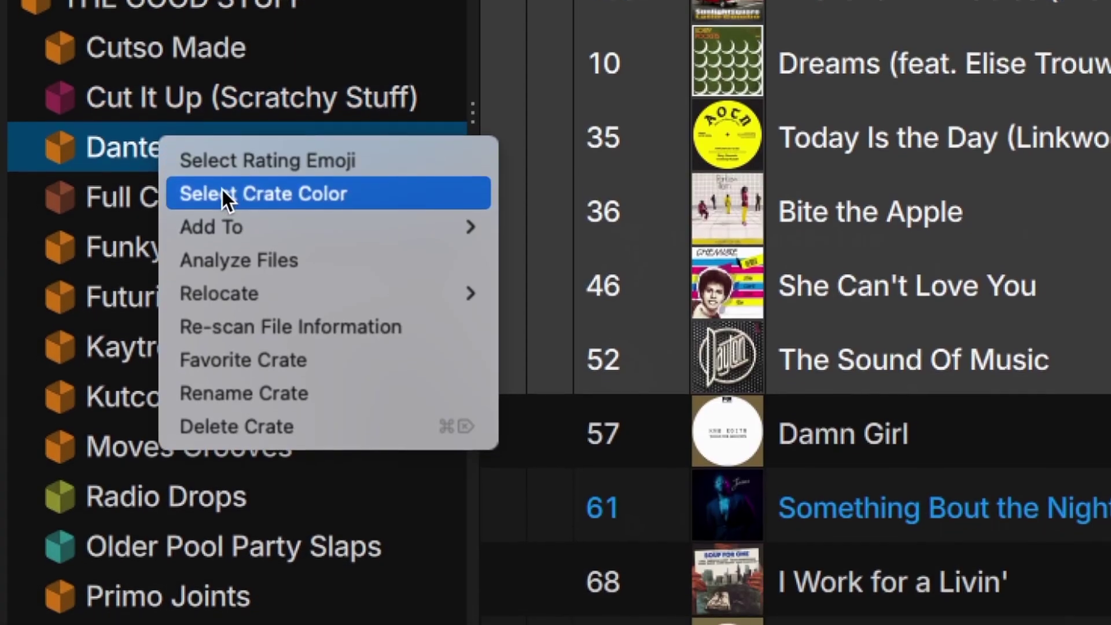
{"action": "left_click", "coordinate": [222, 193]}
{"action": "left_click", "coordinate": [284, 122]}
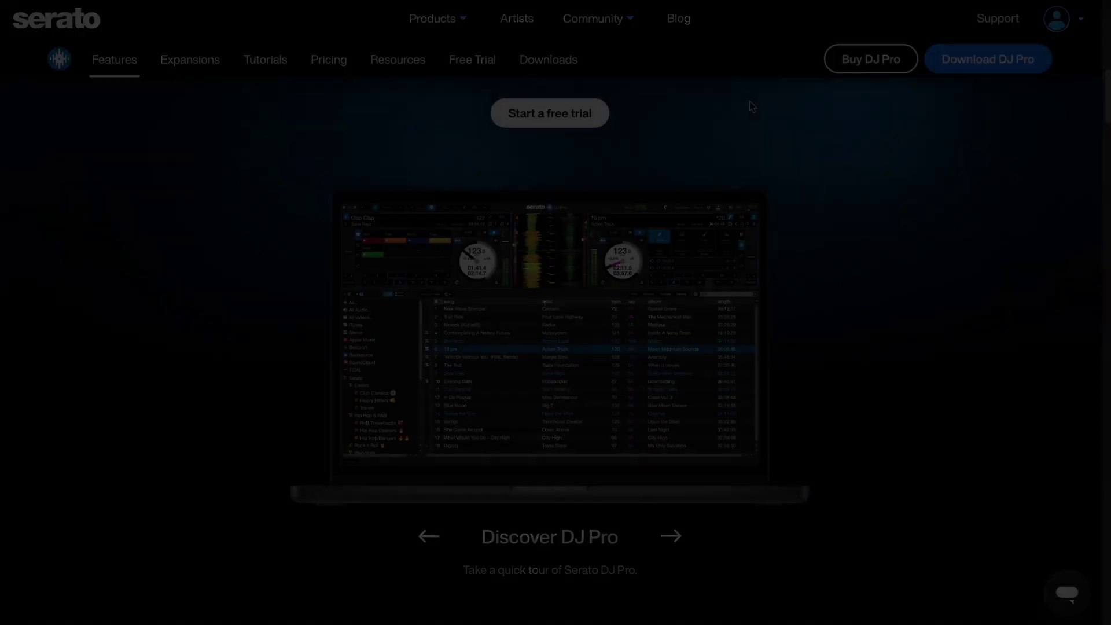
Scroll up the serato.com Serato DJ Pro page to the Unrivaled DJ Software heading.
{"action": "scroll", "coordinate": [749, 102], "scroll_direction": "up", "scroll_amount": 5}
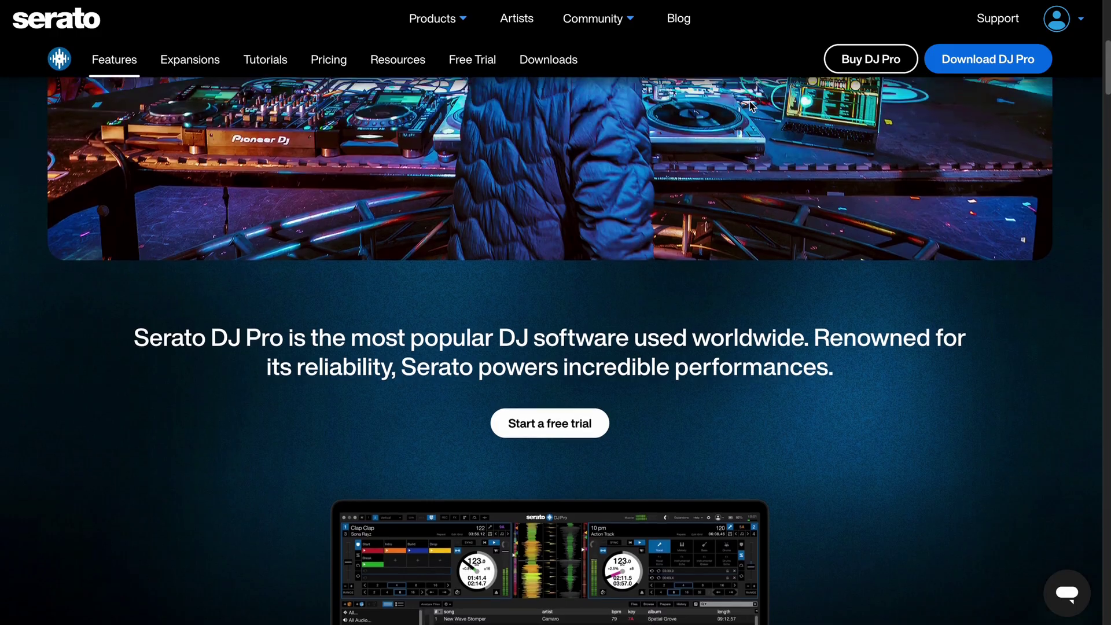
{"action": "scroll", "coordinate": [751, 104], "scroll_direction": "up", "scroll_amount": 7}
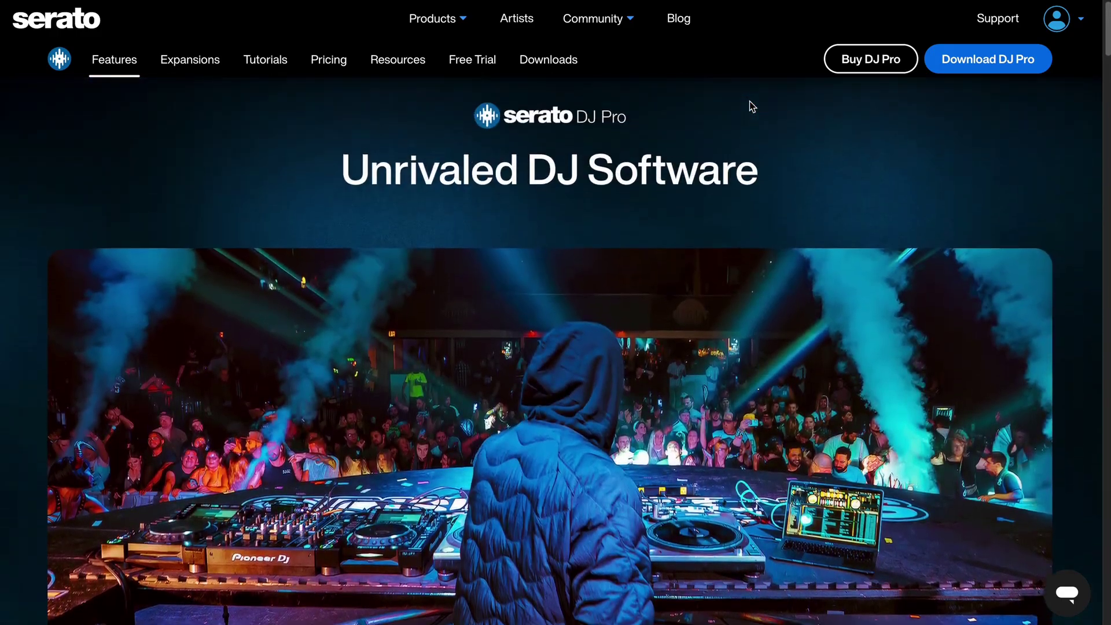
{"action": "mouse_move", "coordinate": [474, 19]}
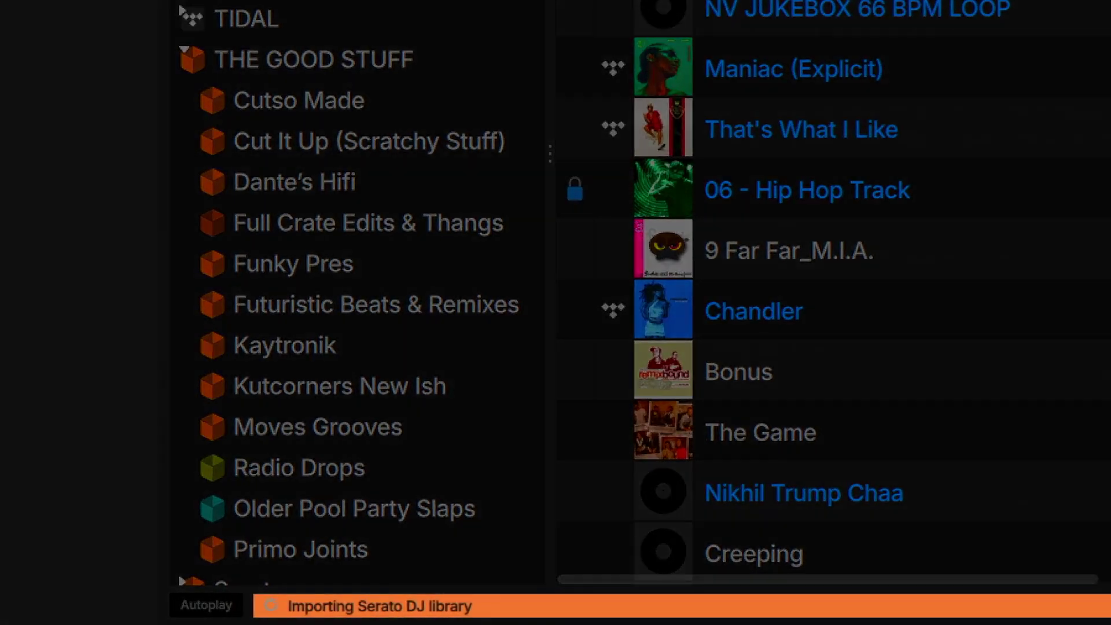
Scroll down the BPM-sorted All list while the import reaches 32,445 songs.
{"action": "scroll", "coordinate": [828, 289], "scroll_direction": "down", "scroll_amount": 5}
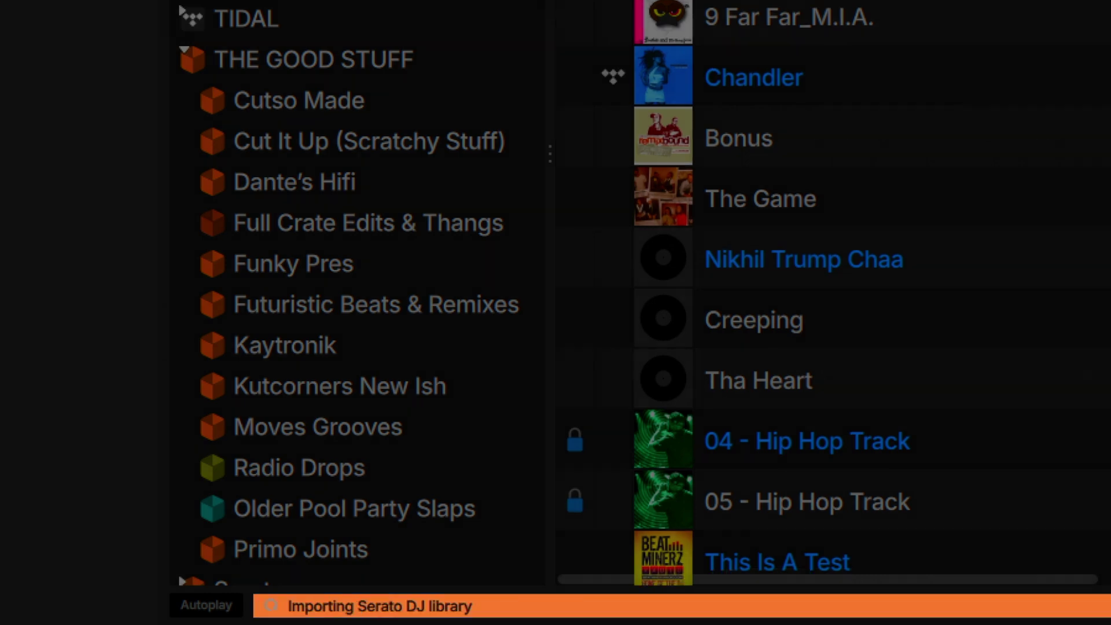
{"action": "scroll", "coordinate": [828, 290], "scroll_direction": "down", "scroll_amount": 5}
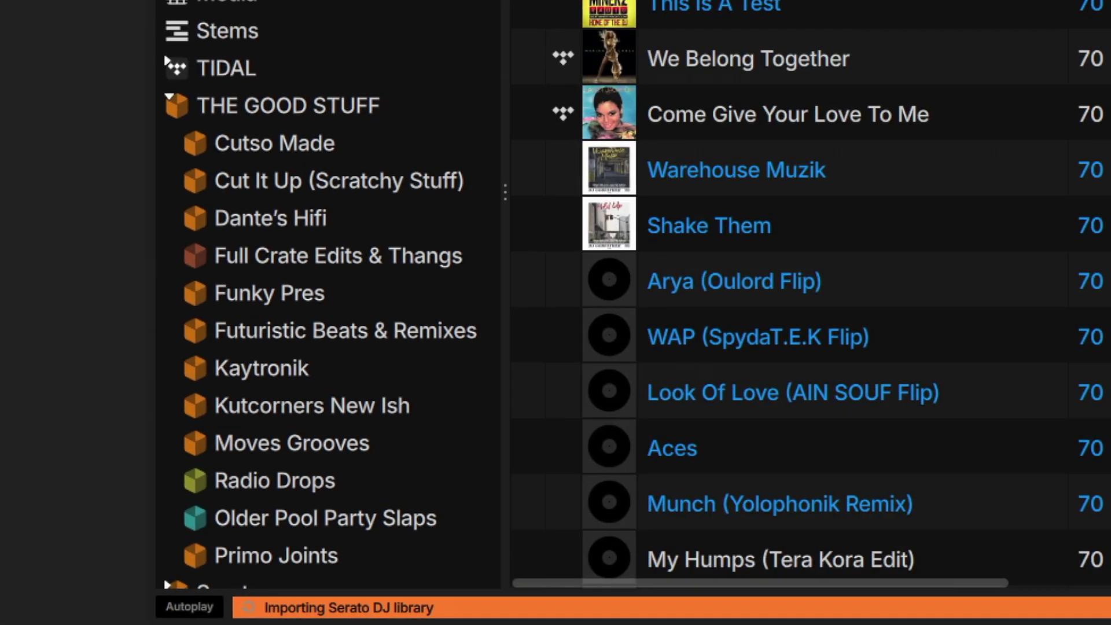
{"action": "scroll", "coordinate": [828, 289], "scroll_direction": "down", "scroll_amount": 5}
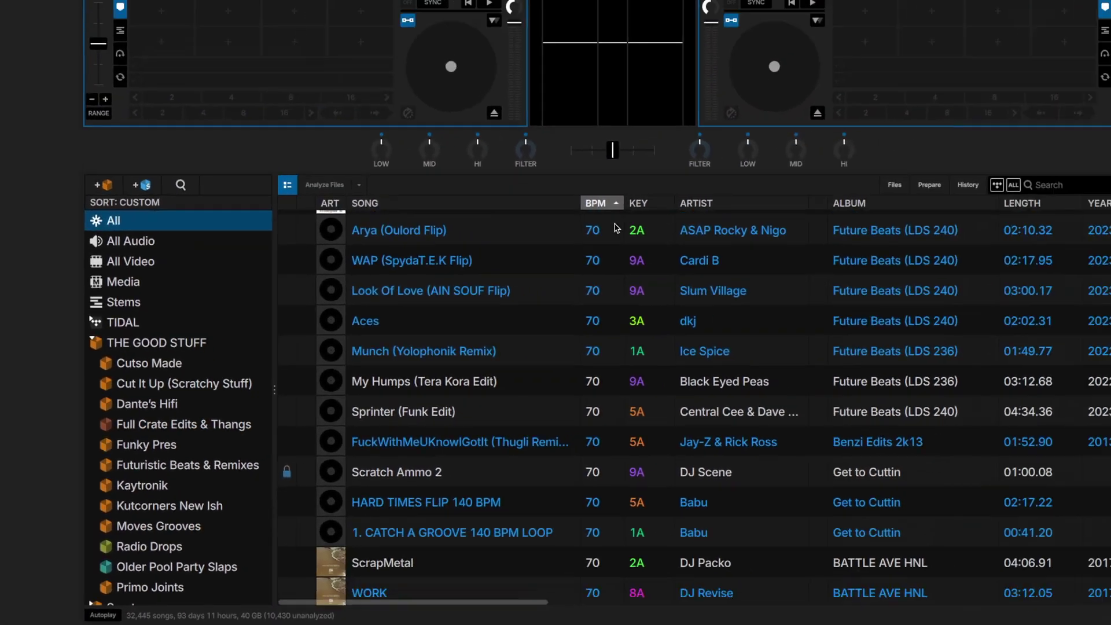
{"action": "scroll", "coordinate": [558, 264], "scroll_direction": "down", "scroll_amount": 5}
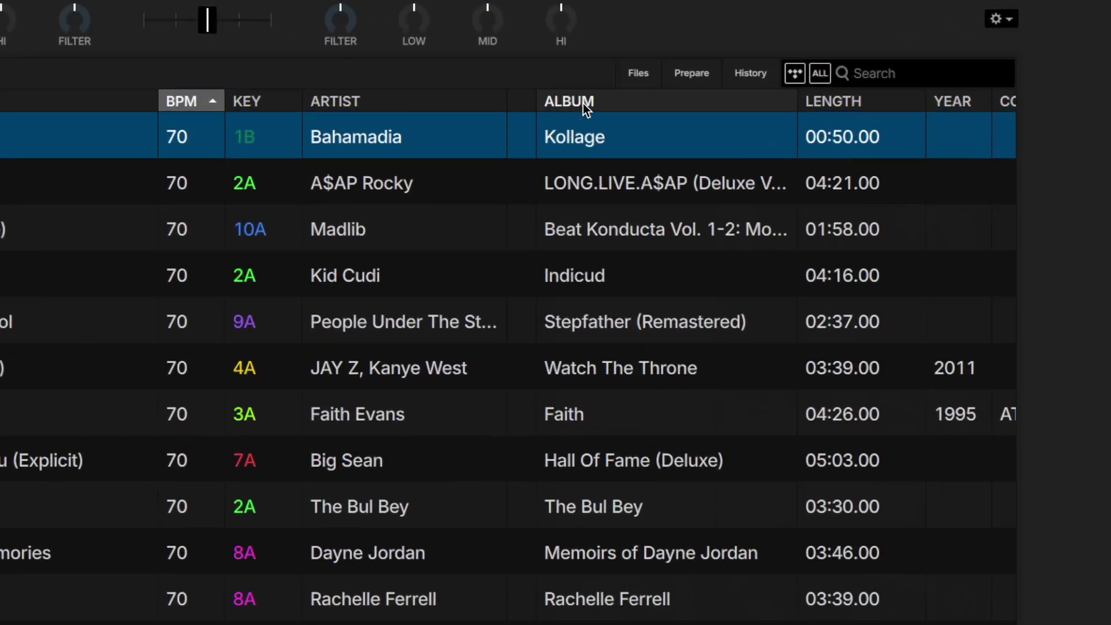
Add a Rating column and give the first 70 BPM tracks three- and four-star ratings.
{"action": "right_click", "coordinate": [709, 196]}
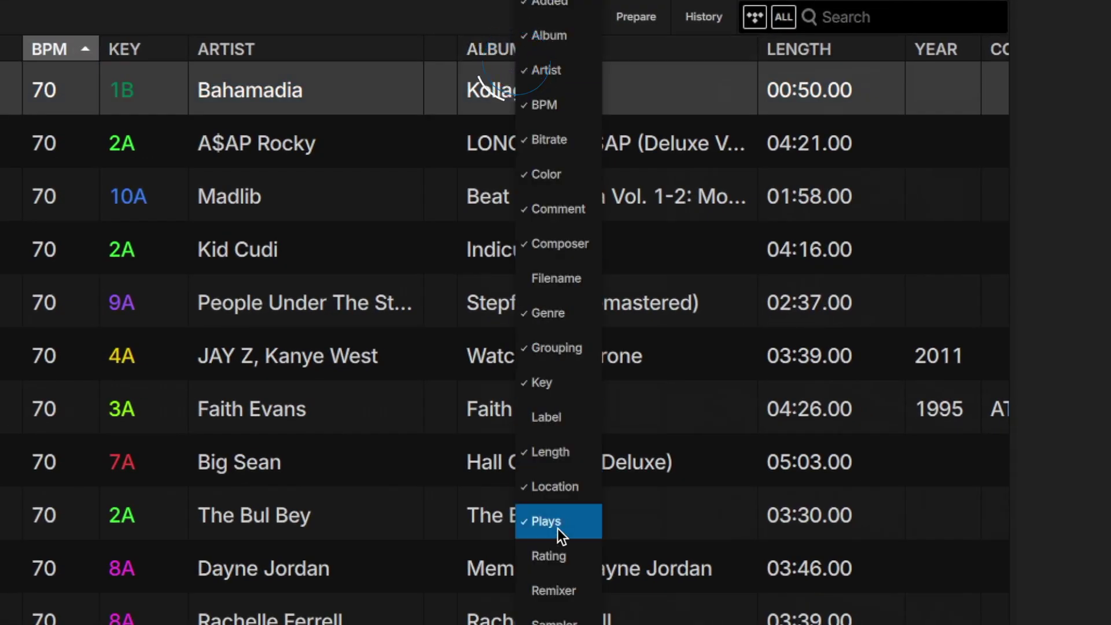
{"action": "left_click", "coordinate": [557, 566]}
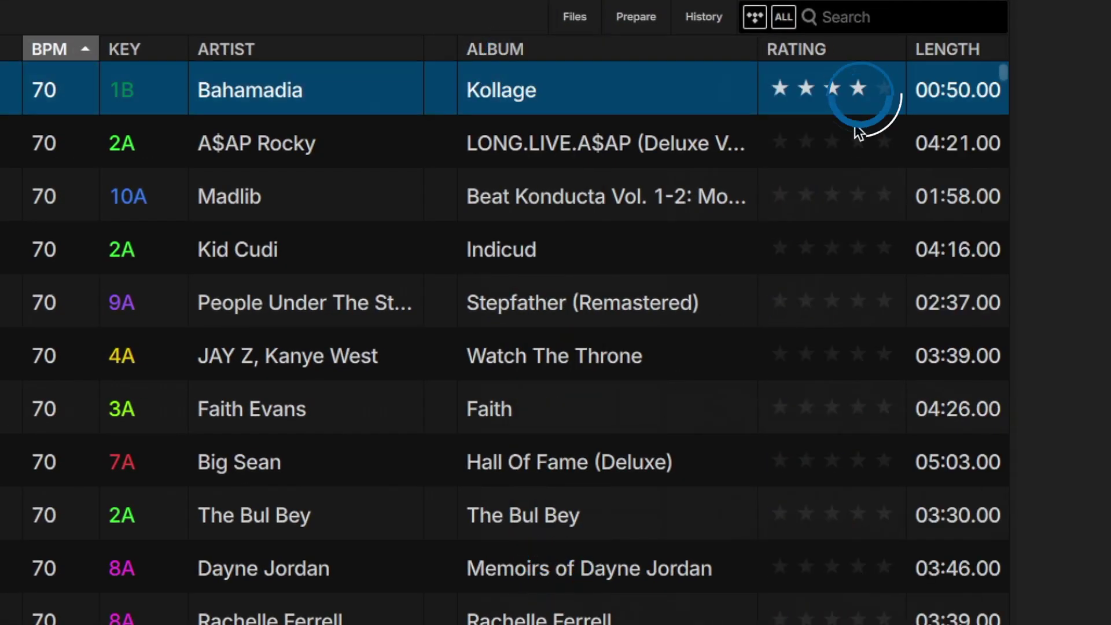
{"action": "left_click", "coordinate": [859, 145]}
{"action": "left_click", "coordinate": [835, 197]}
{"action": "left_click", "coordinate": [834, 250]}
{"action": "left_click", "coordinate": [862, 303]}
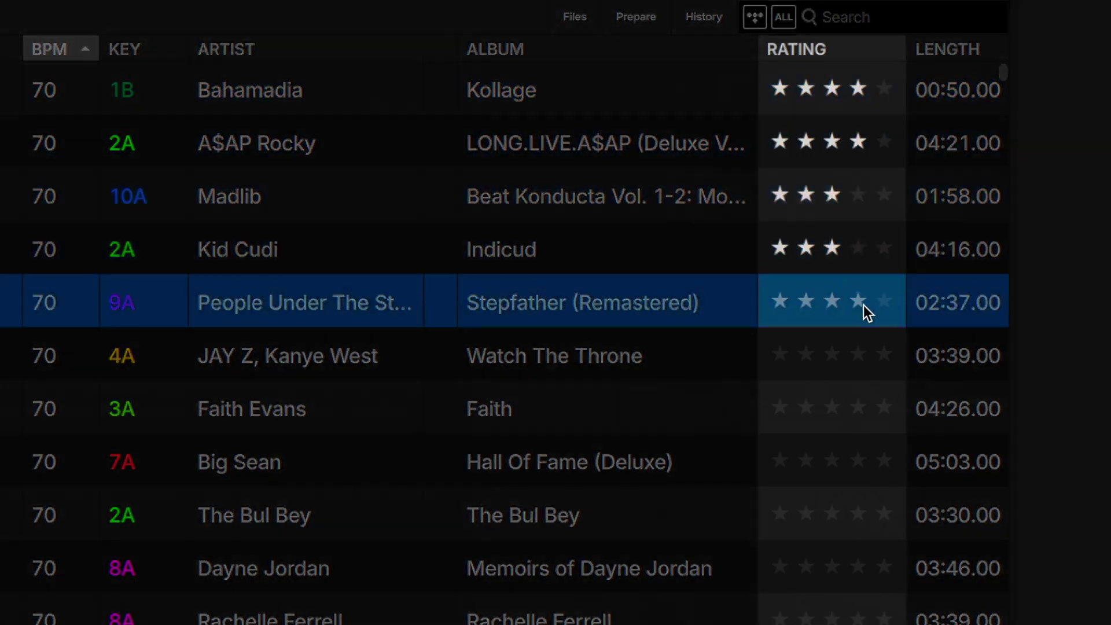
{"action": "left_click", "coordinate": [867, 357]}
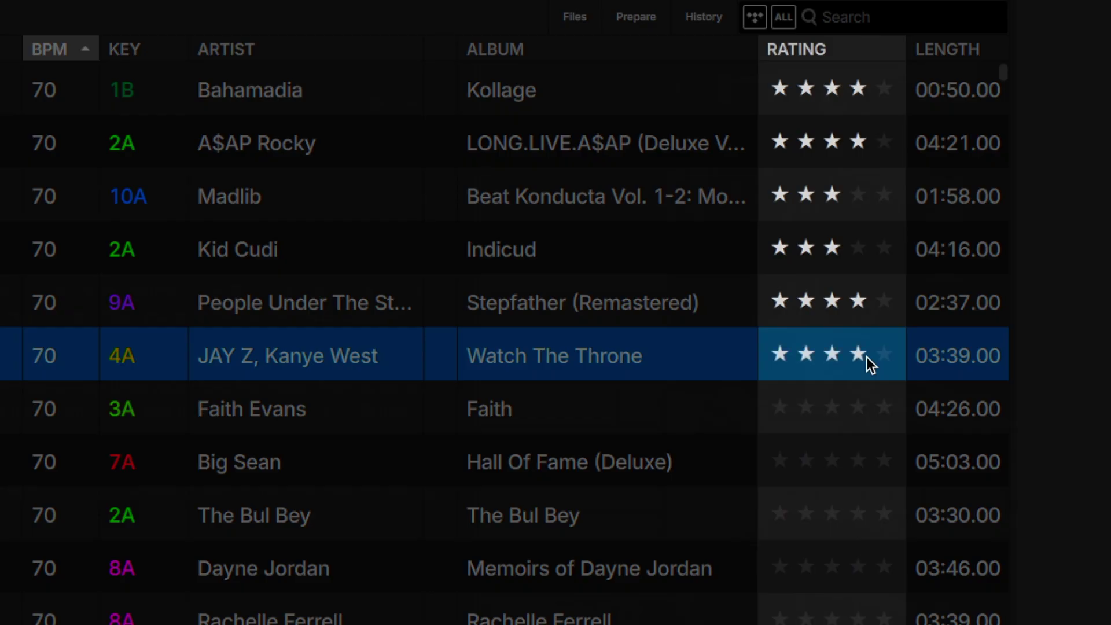
Convert the six rated tracks' ratings to the fire emoji and confirm the tag edit.
{"action": "left_click", "coordinate": [827, 92], "text": "shift"}
{"action": "right_click", "coordinate": [827, 92]}
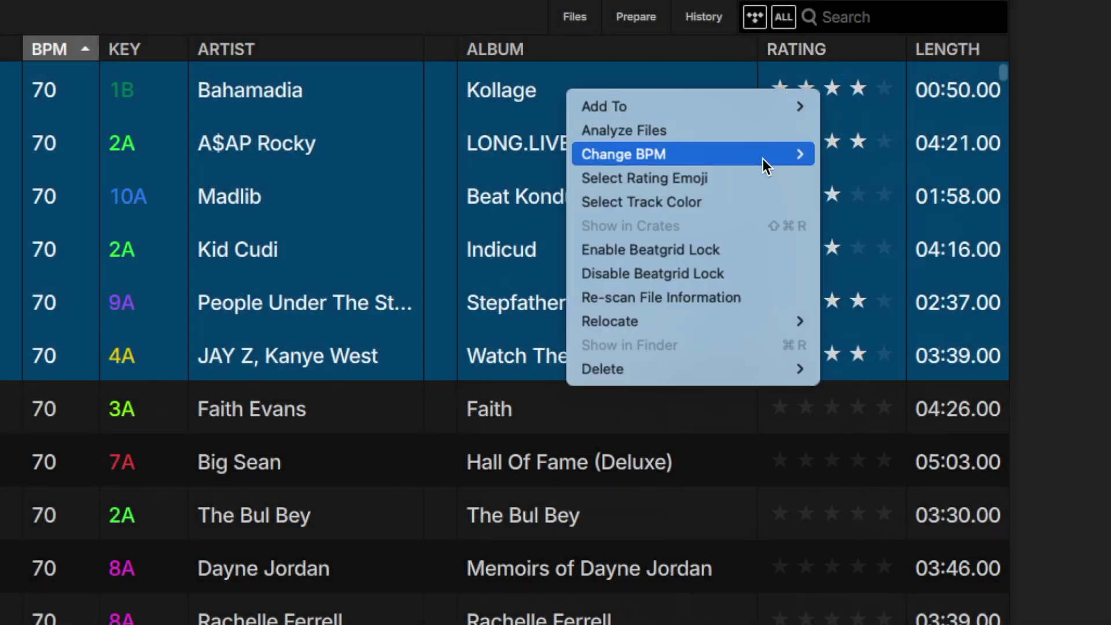
{"action": "left_click", "coordinate": [756, 178]}
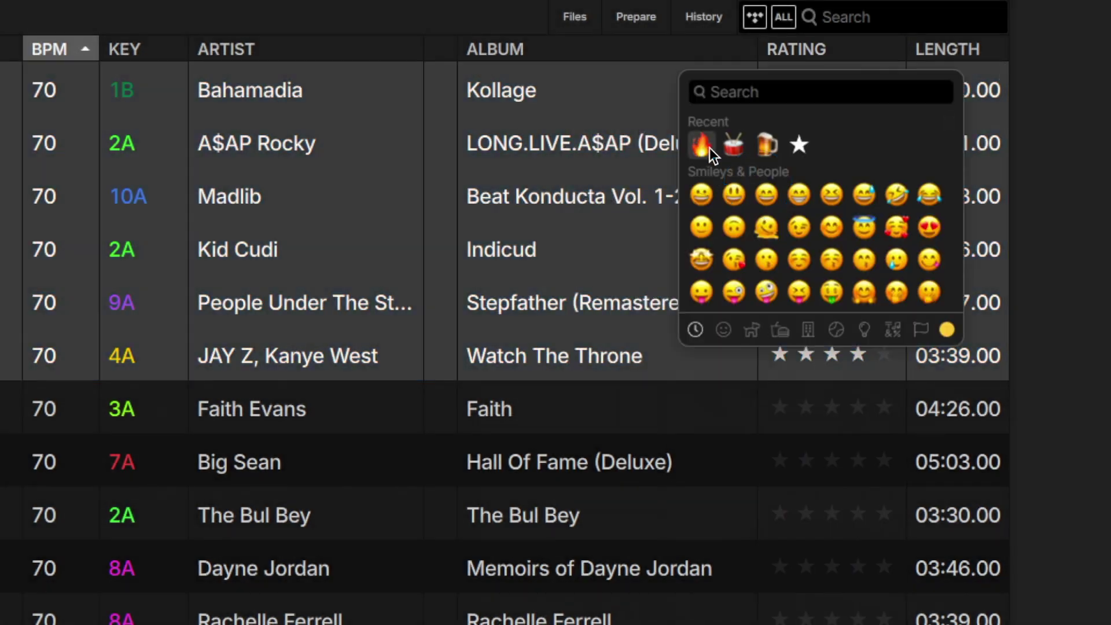
{"action": "left_click", "coordinate": [710, 148]}
{"action": "left_click", "coordinate": [173, 218]}
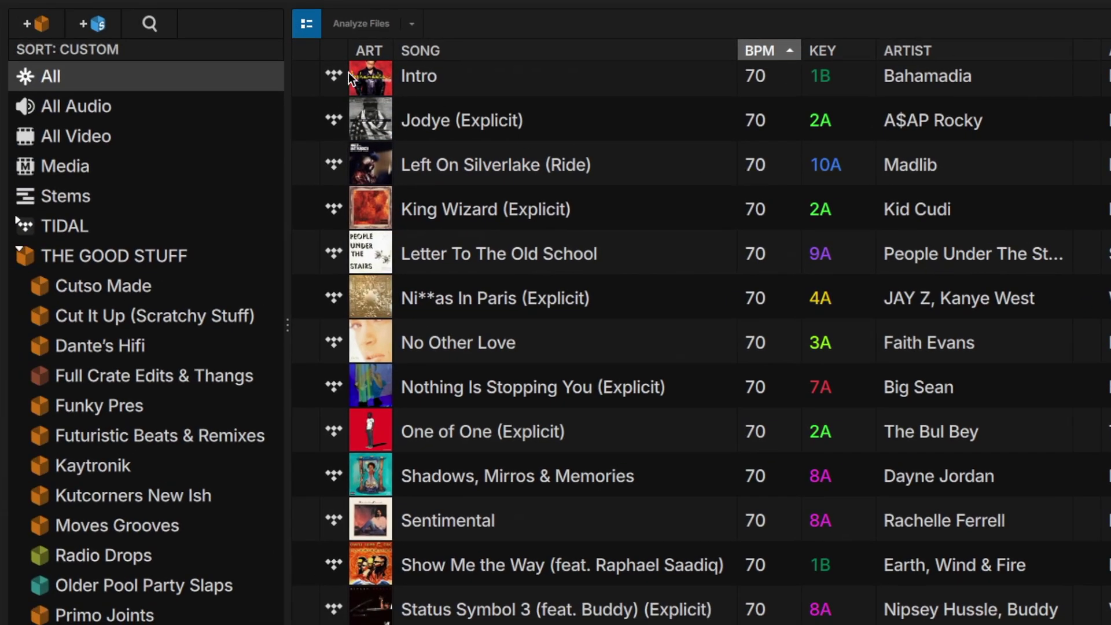
Filter crates by 'scrat', open Cut It Up (Scratchy Stuff) and browse its tracks.
{"action": "left_click", "coordinate": [149, 23]}
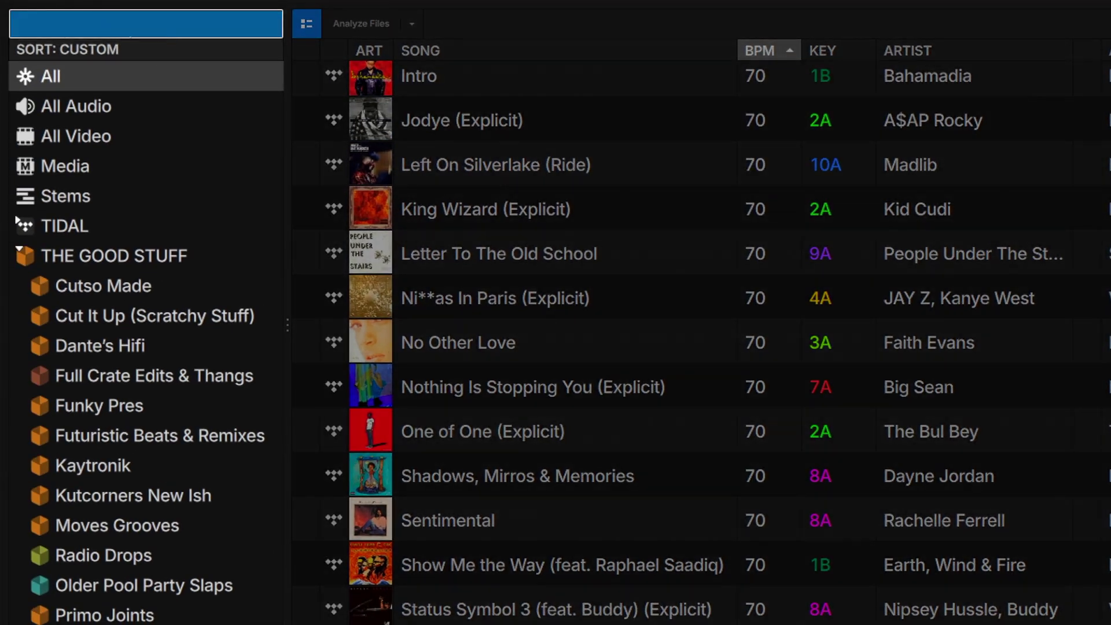
{"action": "type", "text": "scrat"}
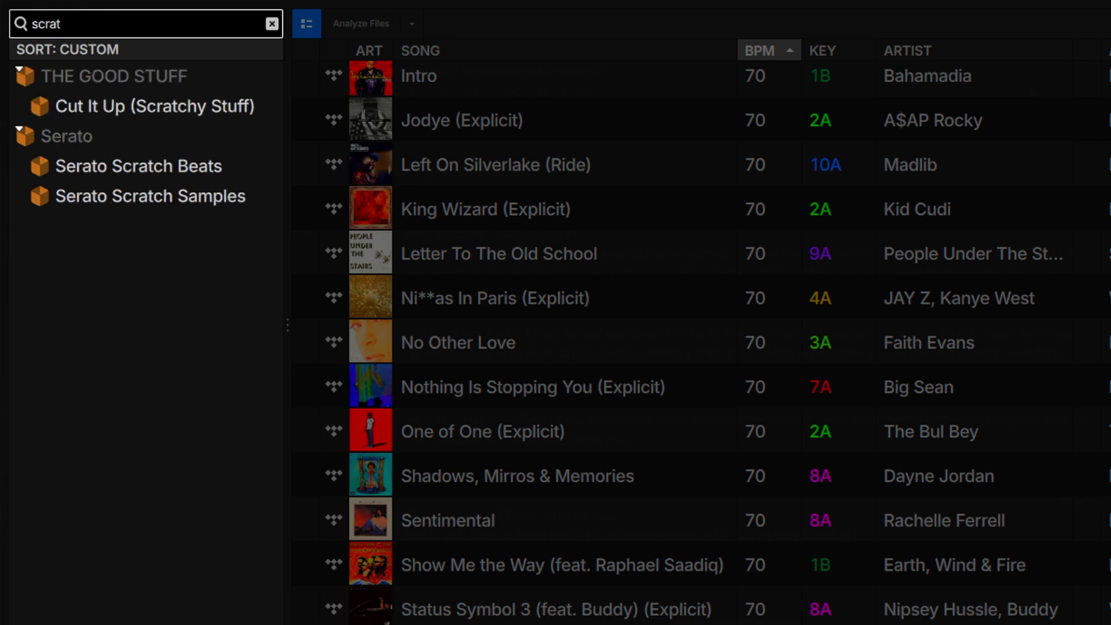
{"action": "left_click", "coordinate": [186, 114]}
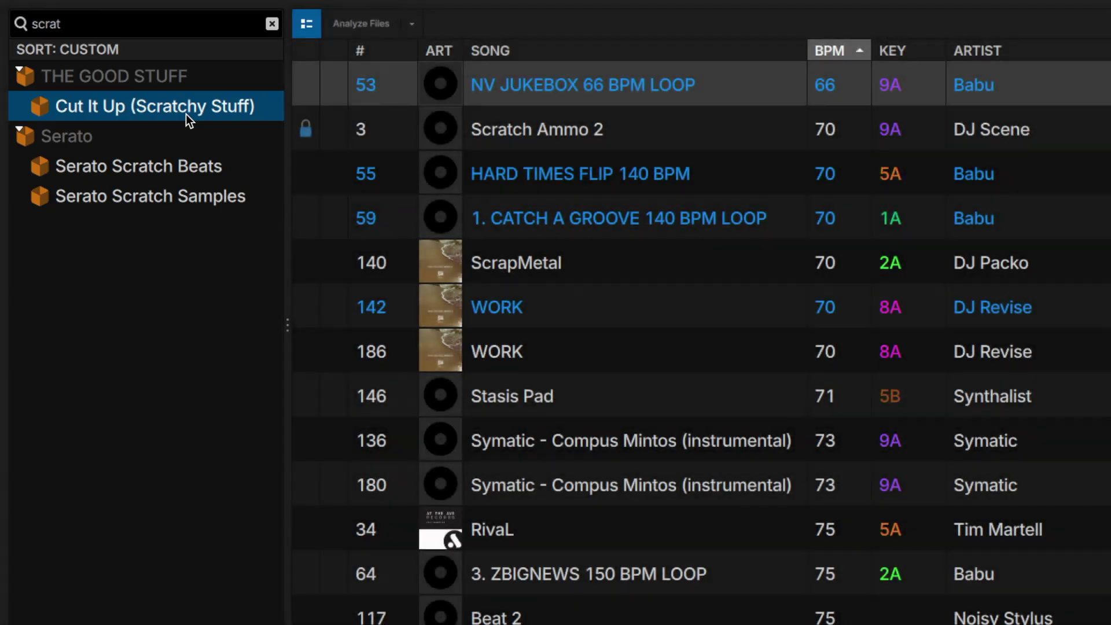
{"action": "scroll", "coordinate": [593, 247], "scroll_direction": "down", "scroll_amount": 4}
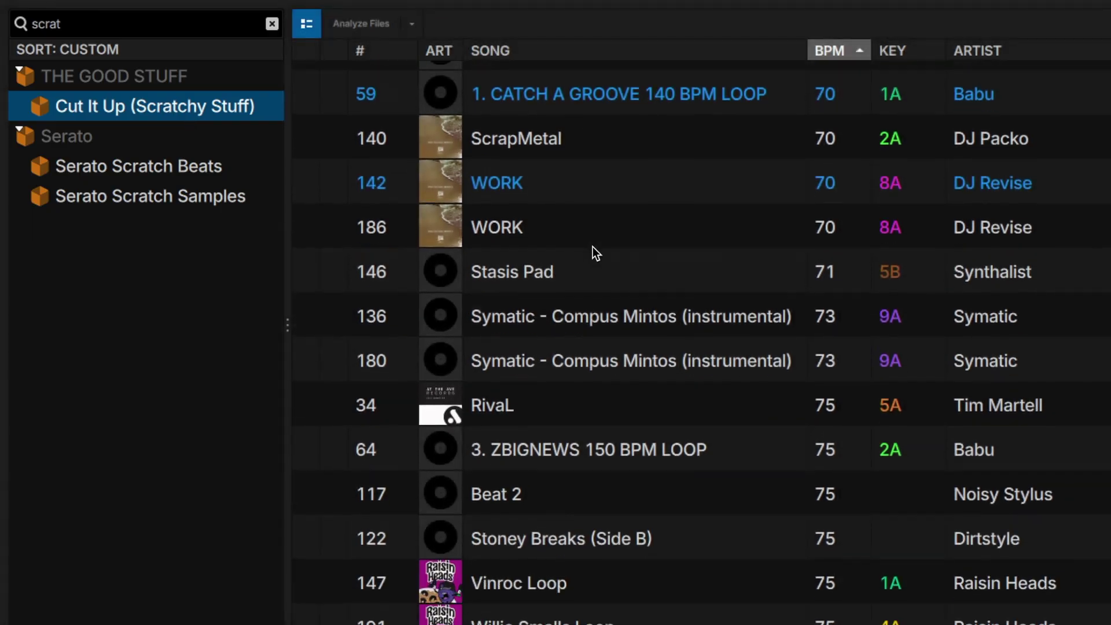
{"action": "scroll", "coordinate": [593, 247], "scroll_direction": "down", "scroll_amount": 7}
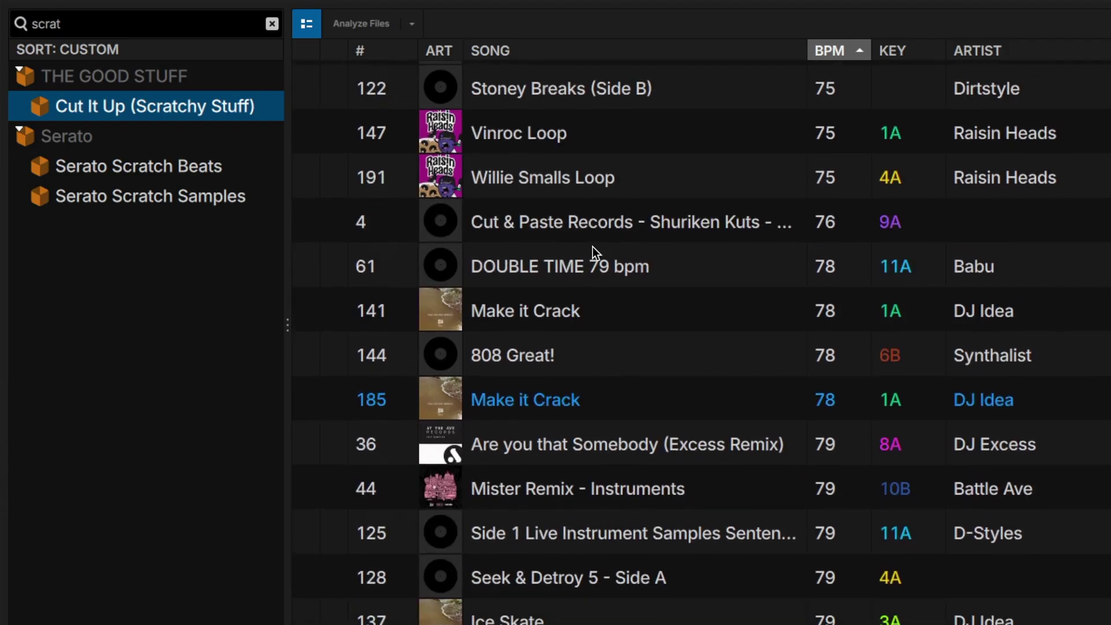
{"action": "scroll", "coordinate": [593, 246], "scroll_direction": "down", "scroll_amount": 5}
Colour the Cut It Up crate magenta and the Dante's Hifi crate yellow-green.
{"action": "key", "text": "Escape"}
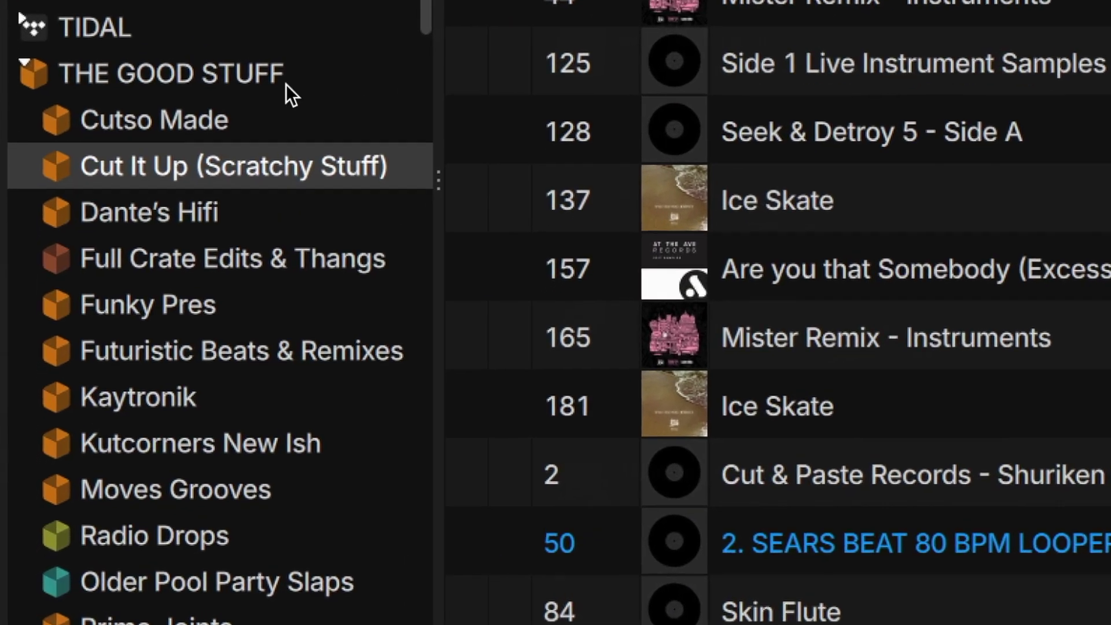
{"action": "right_click", "coordinate": [138, 163]}
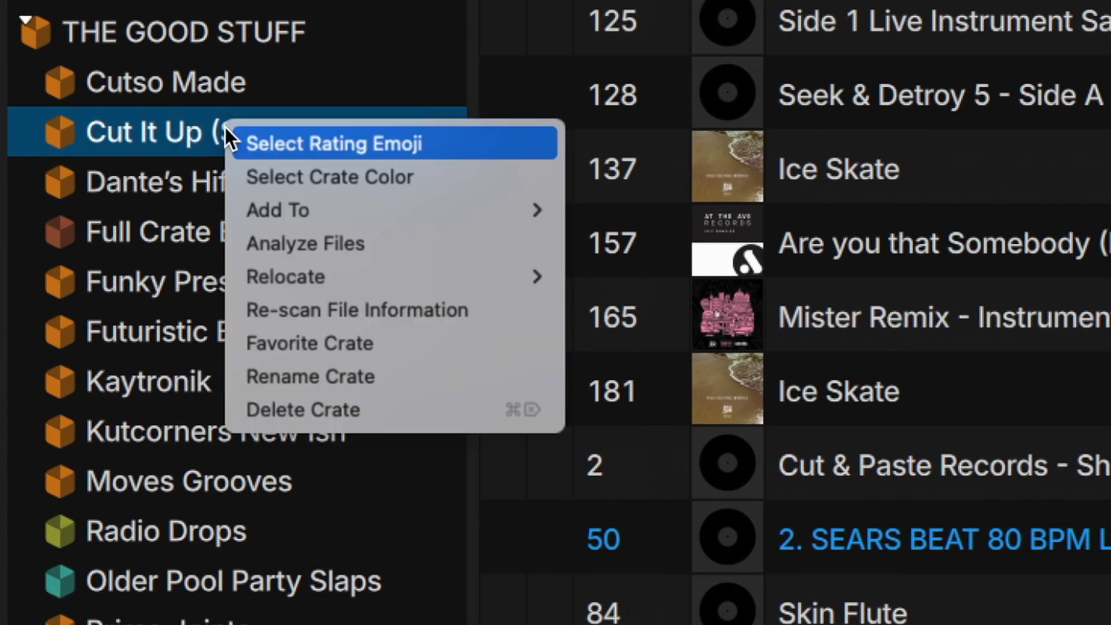
{"action": "left_click", "coordinate": [250, 163]}
{"action": "left_click", "coordinate": [153, 102]}
{"action": "right_click", "coordinate": [162, 174]}
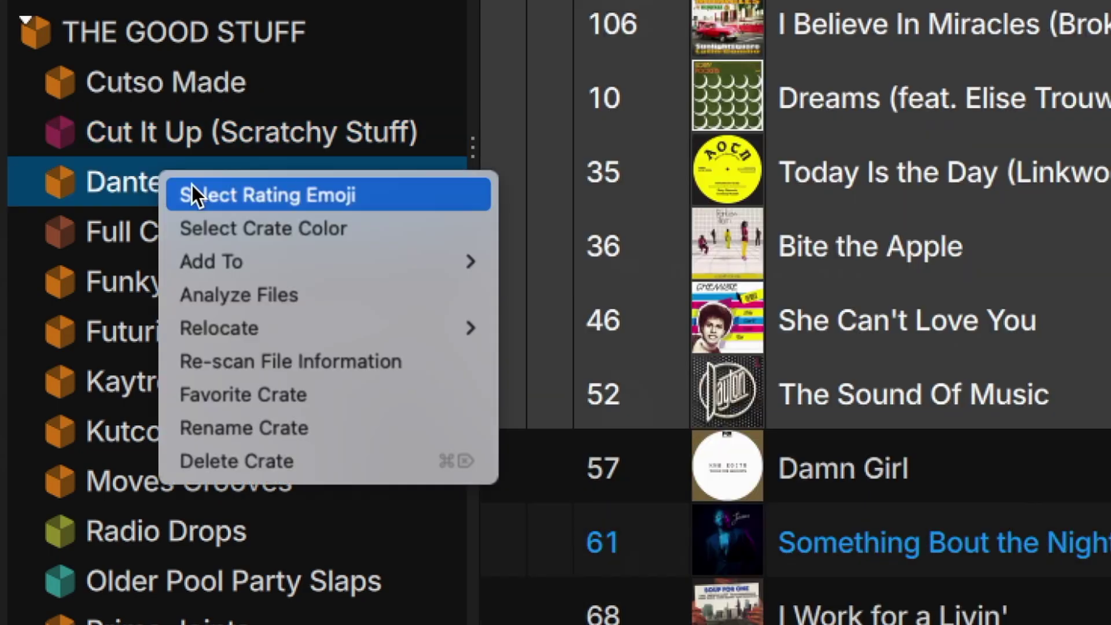
{"action": "left_click", "coordinate": [222, 224]}
{"action": "left_click", "coordinate": [266, 151]}
Pin Funky Pres, Full Crate Edits & Thangs and Moves Grooves to the favourite crates.
{"action": "left_click", "coordinate": [204, 287]}
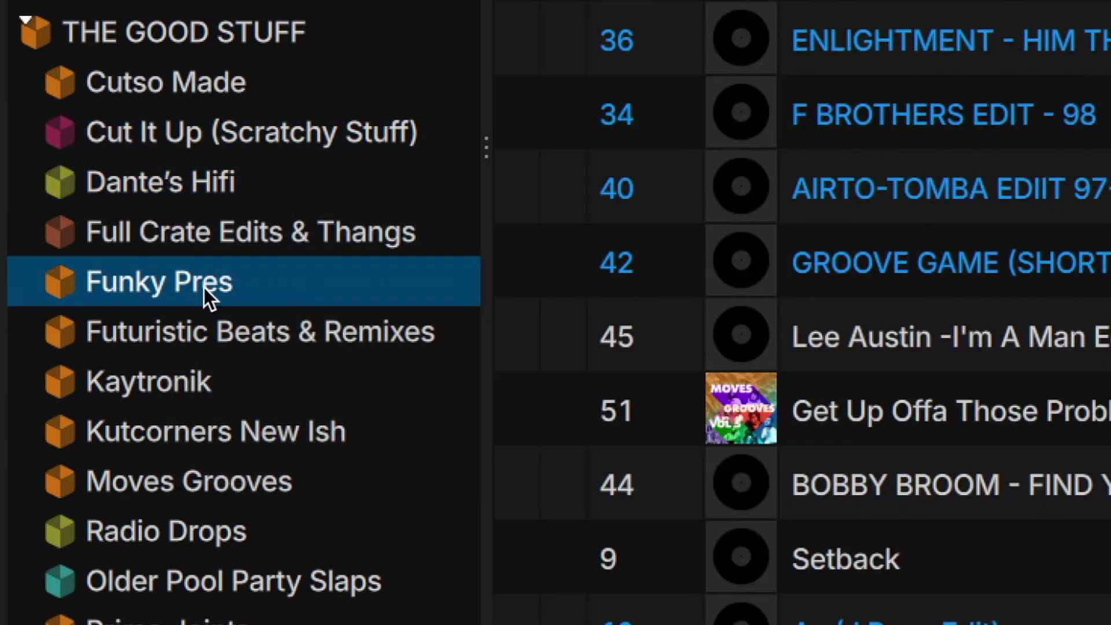
{"action": "right_click", "coordinate": [204, 287]}
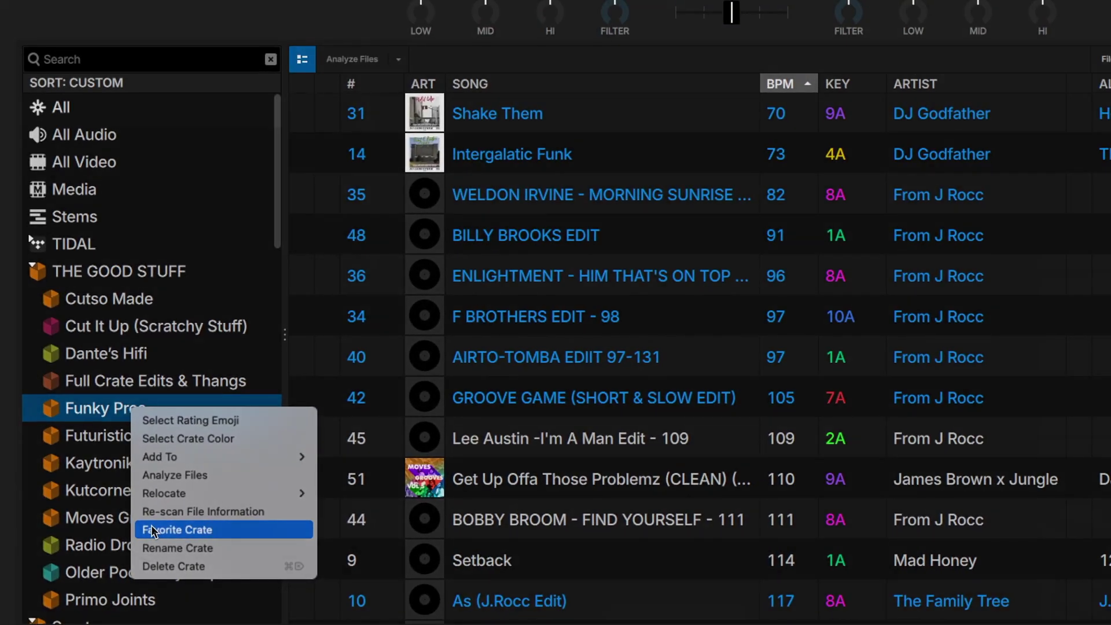
{"action": "left_click", "coordinate": [186, 522]}
{"action": "right_click", "coordinate": [160, 408]}
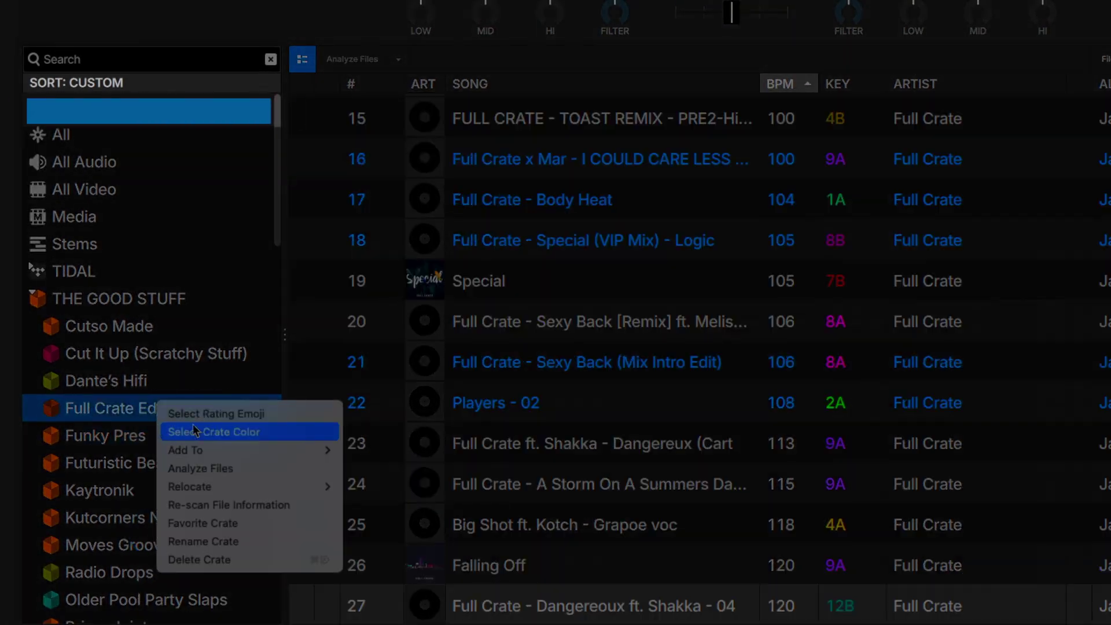
{"action": "left_click", "coordinate": [197, 523]}
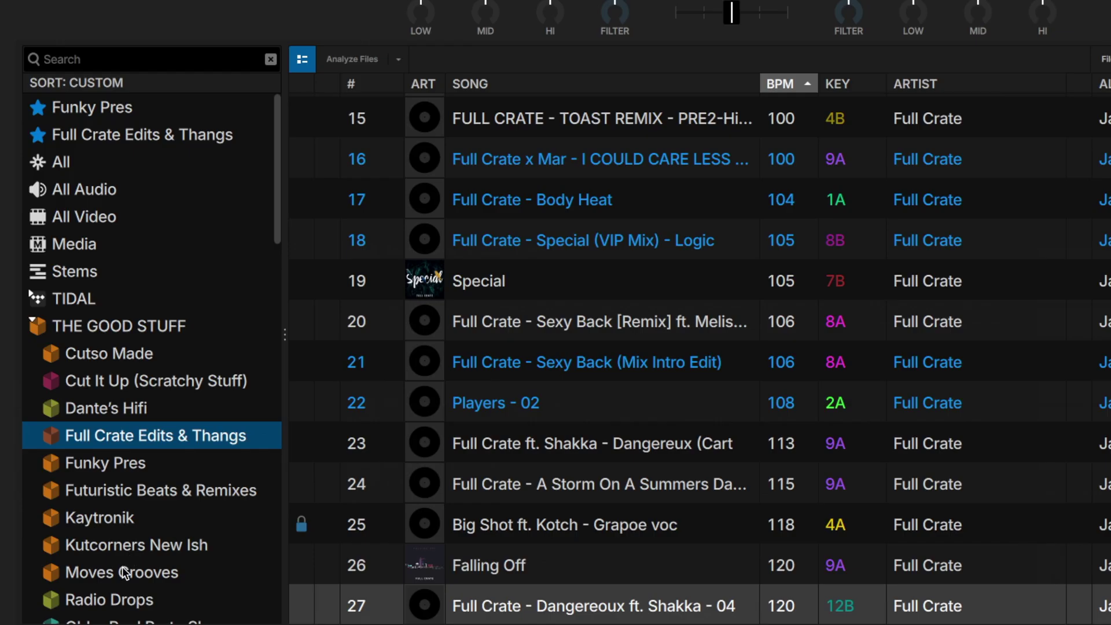
{"action": "right_click", "coordinate": [134, 569]}
{"action": "left_click", "coordinate": [142, 596]}
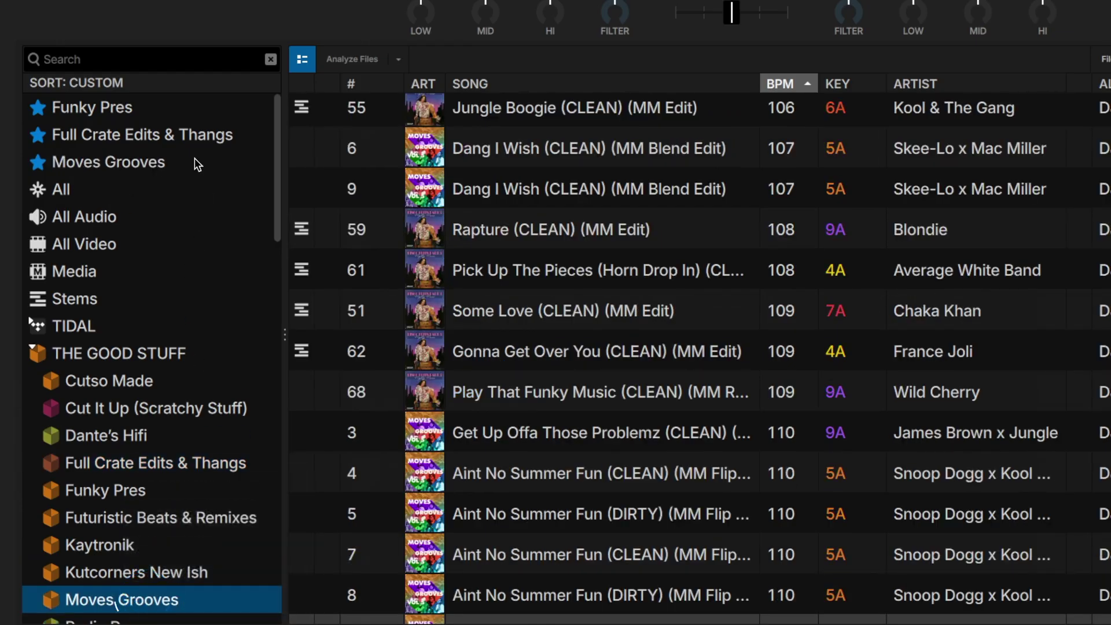
Reorder favourites to Moves Grooves then Funky Pres, and unpin Full Crate Edits & Thangs.
{"action": "left_click_drag", "start_coordinate": [127, 108], "coordinate": [110, 175]}
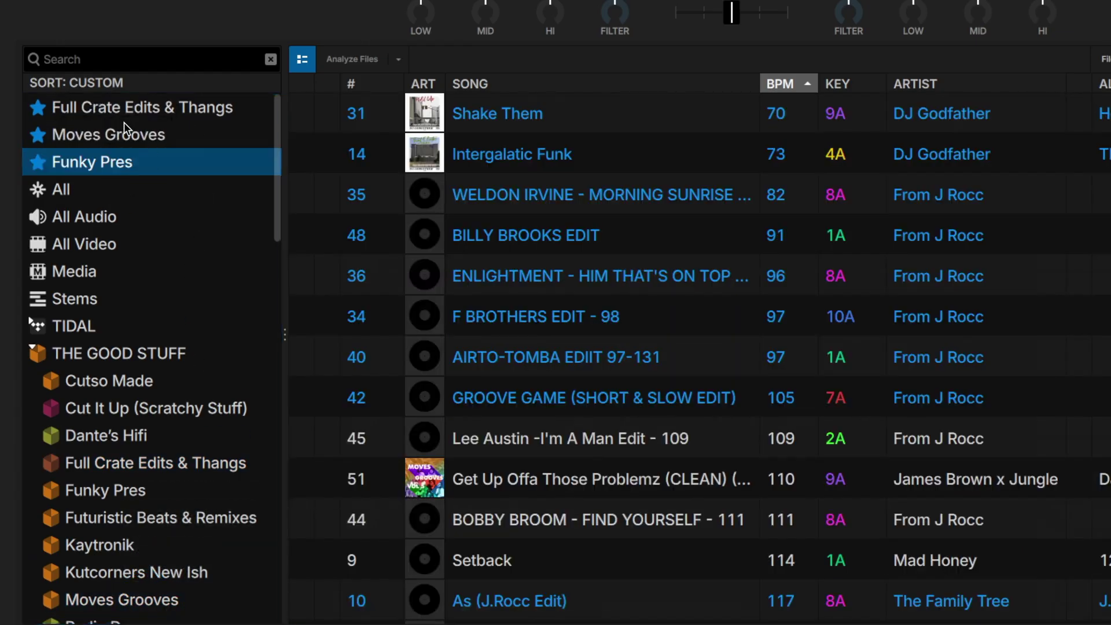
{"action": "left_click_drag", "start_coordinate": [113, 110], "coordinate": [81, 180]}
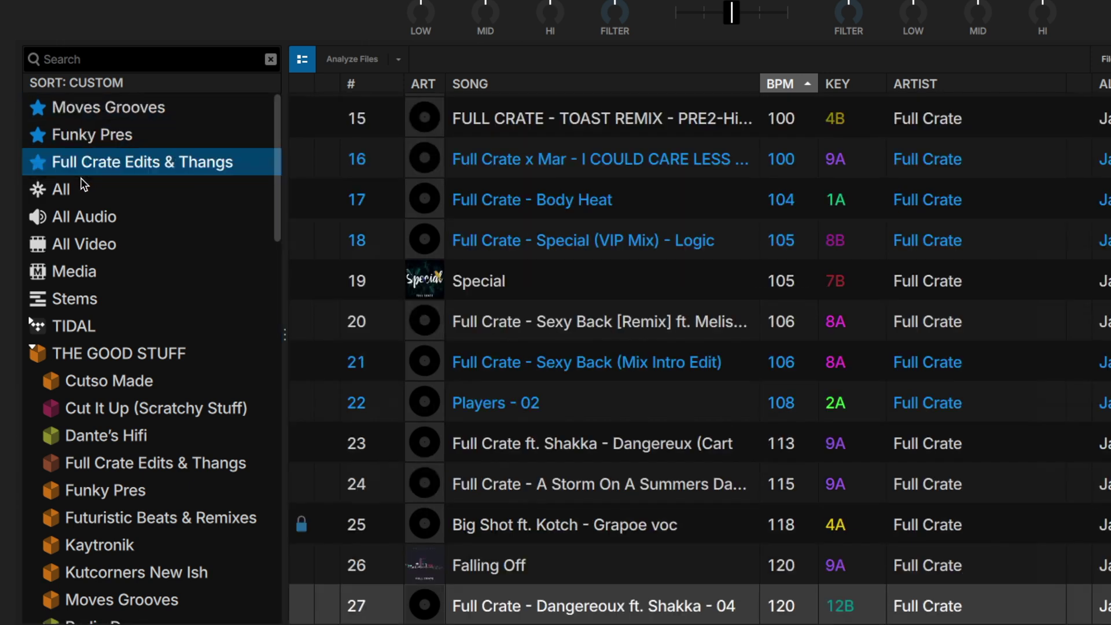
{"action": "right_click", "coordinate": [123, 168]}
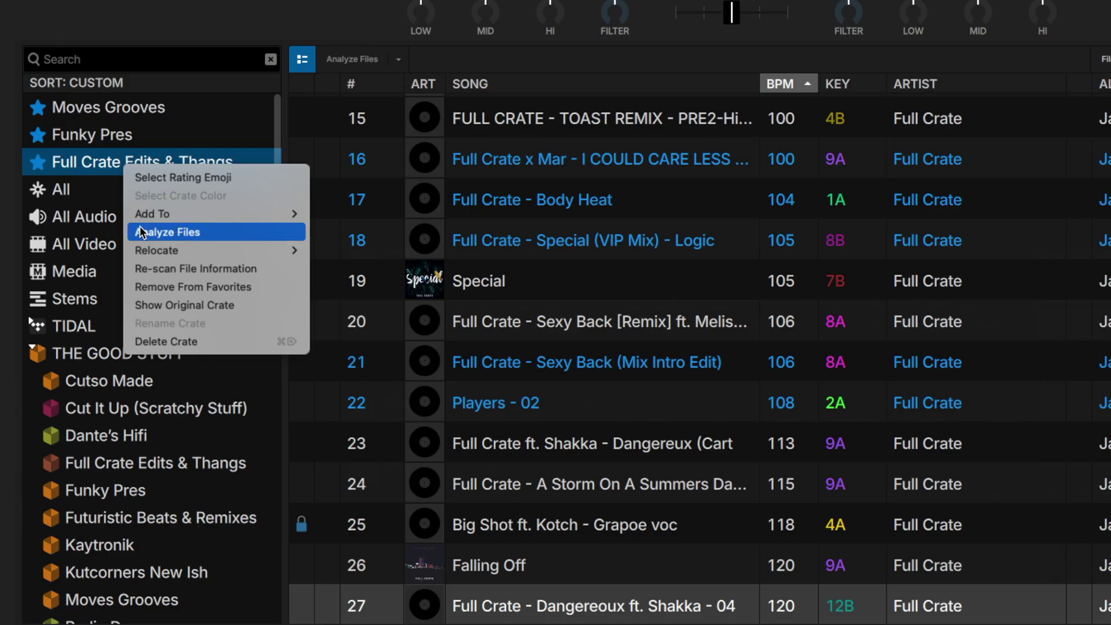
{"action": "left_click", "coordinate": [149, 286]}
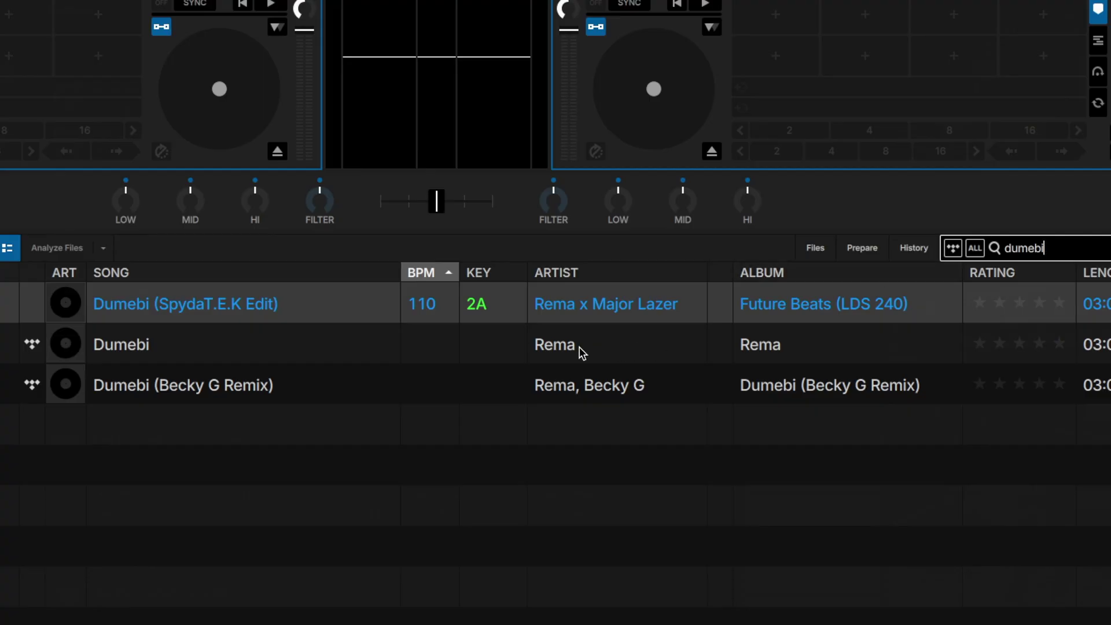
Show the crates holding the local Dumebi edit and the playlists holding the TIDAL version.
{"action": "right_click", "coordinate": [591, 316]}
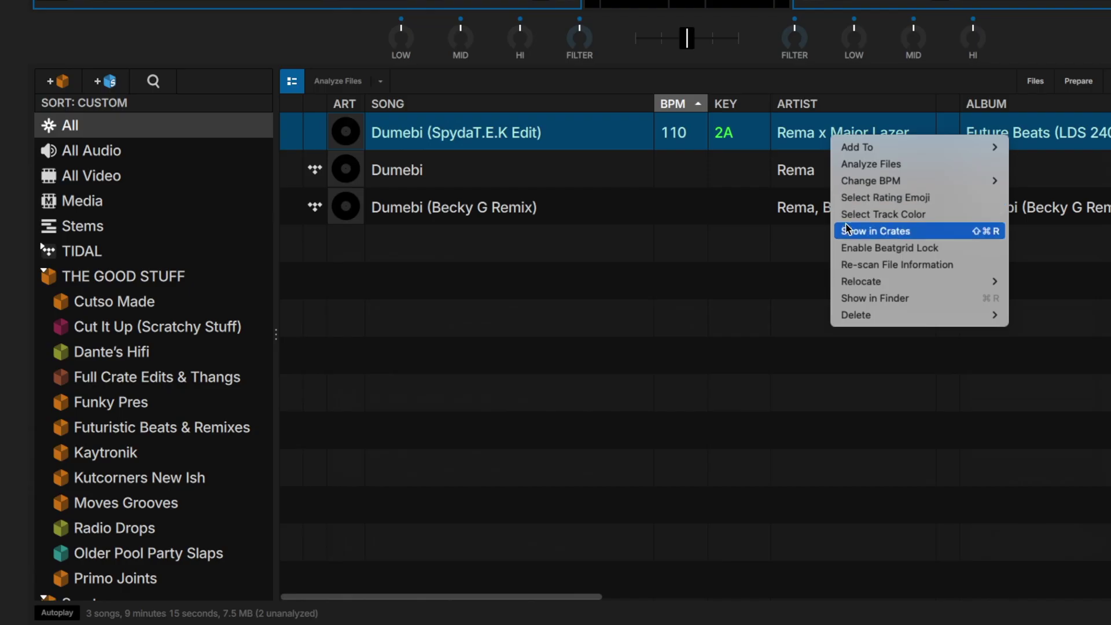
{"action": "left_click", "coordinate": [847, 231]}
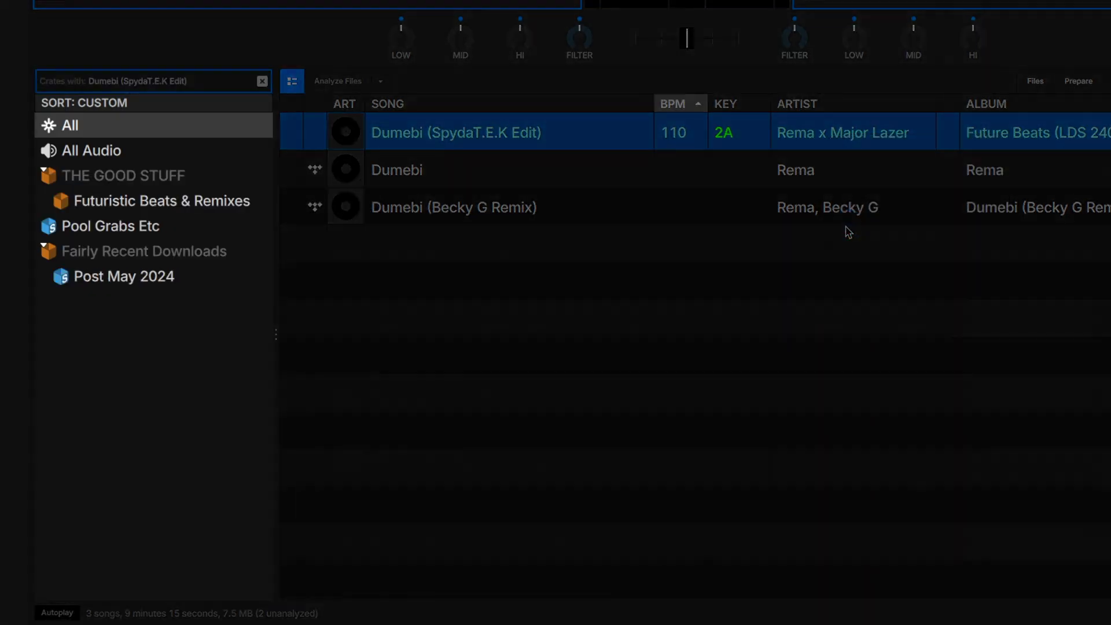
{"action": "right_click", "coordinate": [822, 172]}
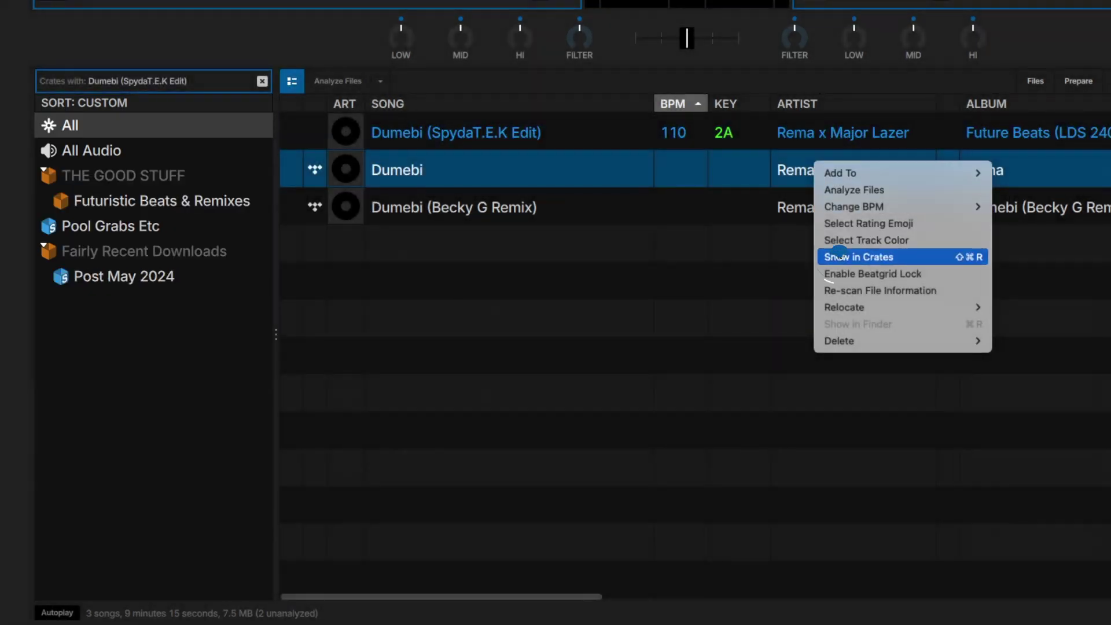
{"action": "left_click", "coordinate": [836, 253]}
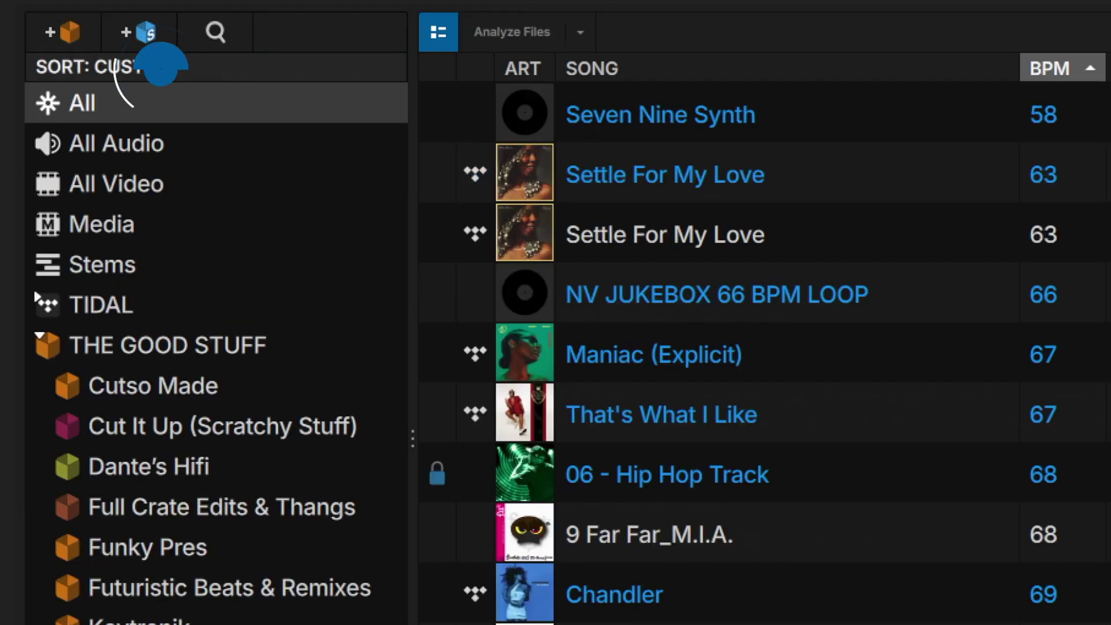
Sort the crate list alphabetically, reverse that order, then switch to Date Created.
{"action": "left_click", "coordinate": [160, 65]}
{"action": "left_click", "coordinate": [216, 117]}
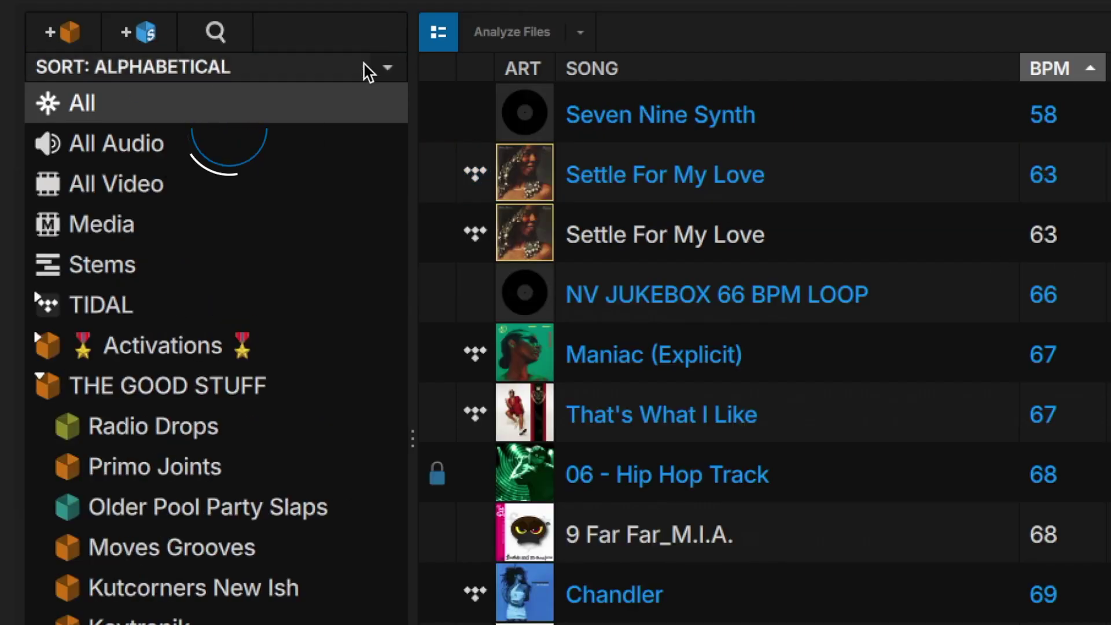
{"action": "left_click", "coordinate": [388, 73]}
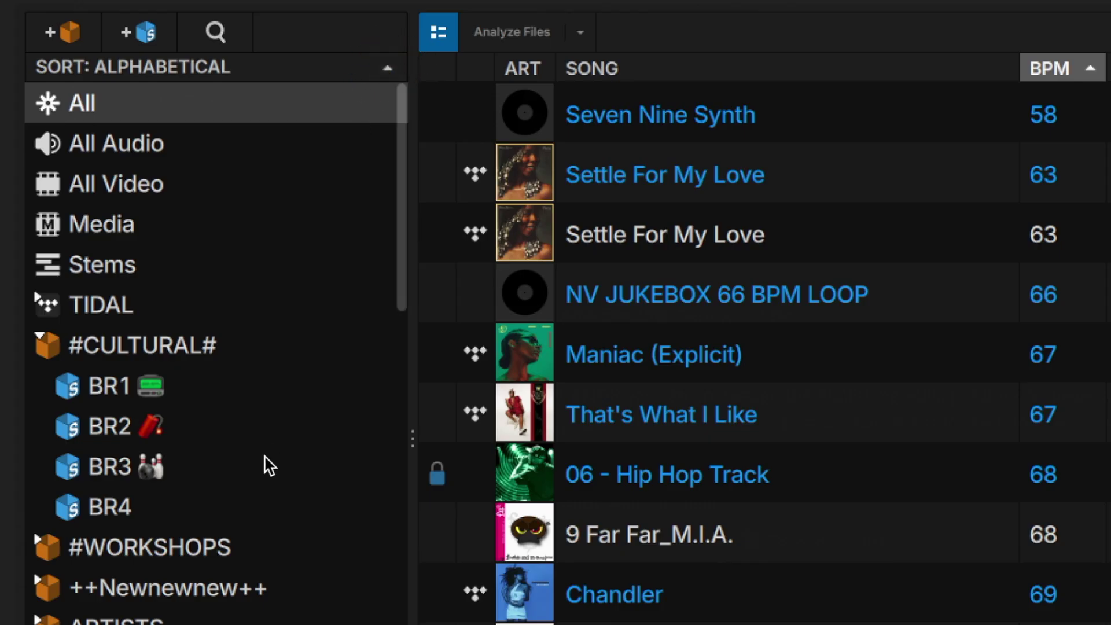
{"action": "scroll", "coordinate": [266, 466], "scroll_direction": "down", "scroll_amount": 10}
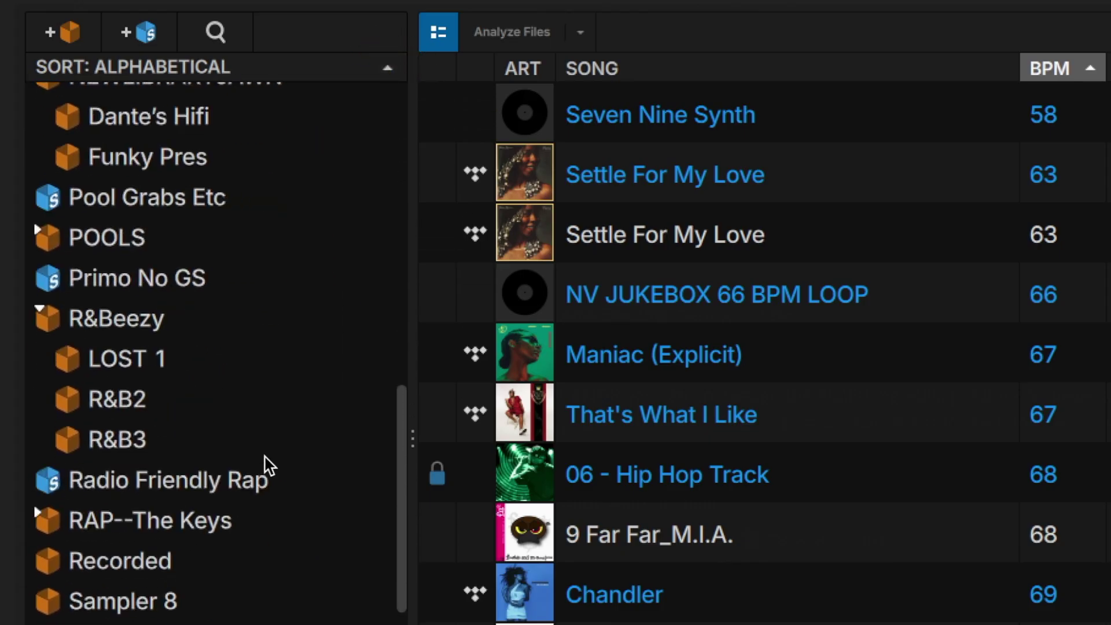
{"action": "scroll", "coordinate": [266, 463], "scroll_direction": "up", "scroll_amount": 15}
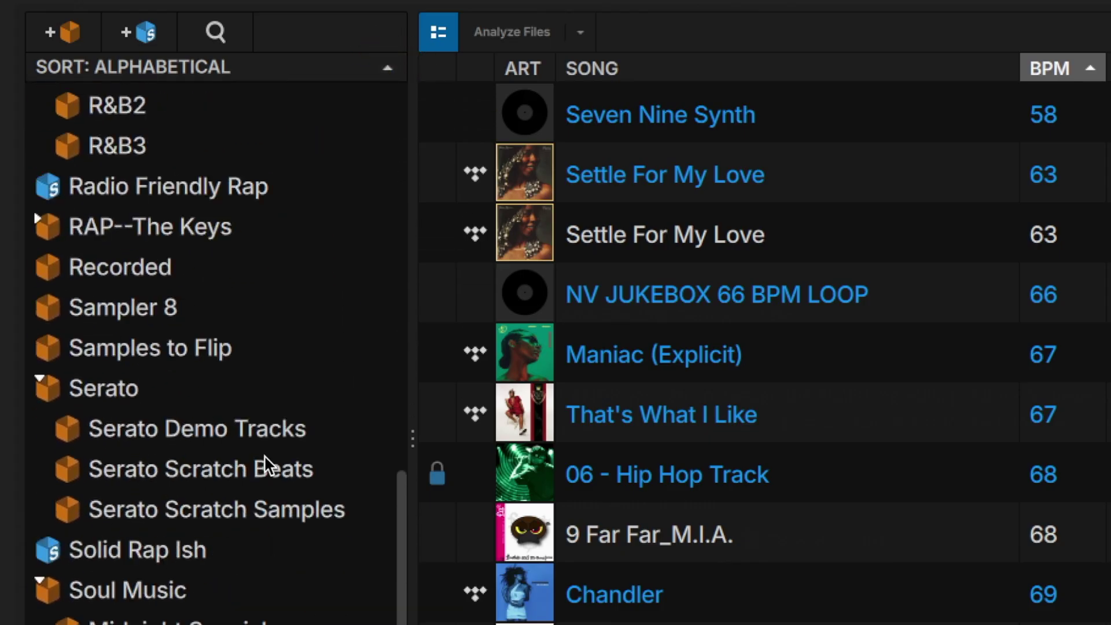
{"action": "left_click", "coordinate": [269, 73]}
{"action": "left_click", "coordinate": [298, 167]}
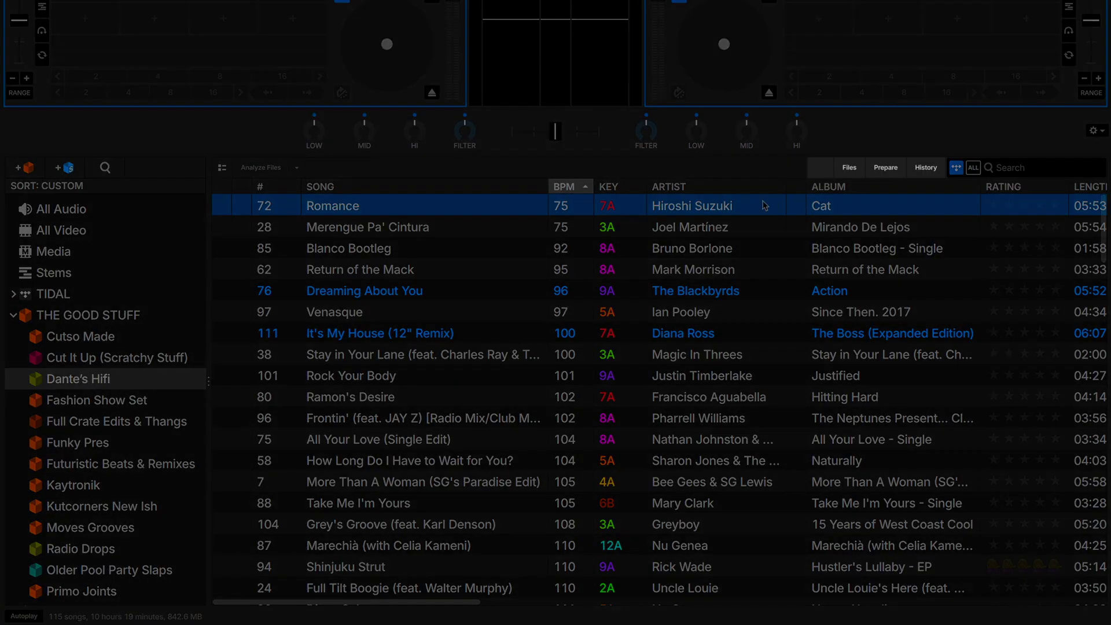
{"action": "left_click", "coordinate": [850, 168]}
{"action": "left_click", "coordinate": [889, 172]}
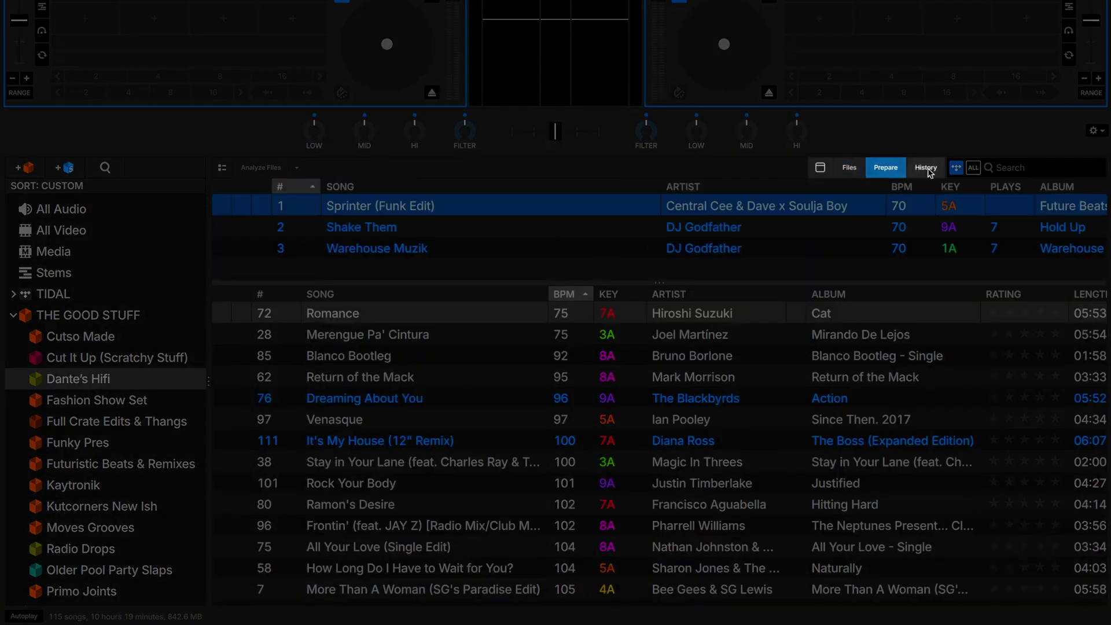
{"action": "left_click", "coordinate": [928, 169]}
{"action": "left_click", "coordinate": [850, 168]}
{"action": "left_click", "coordinate": [820, 168]}
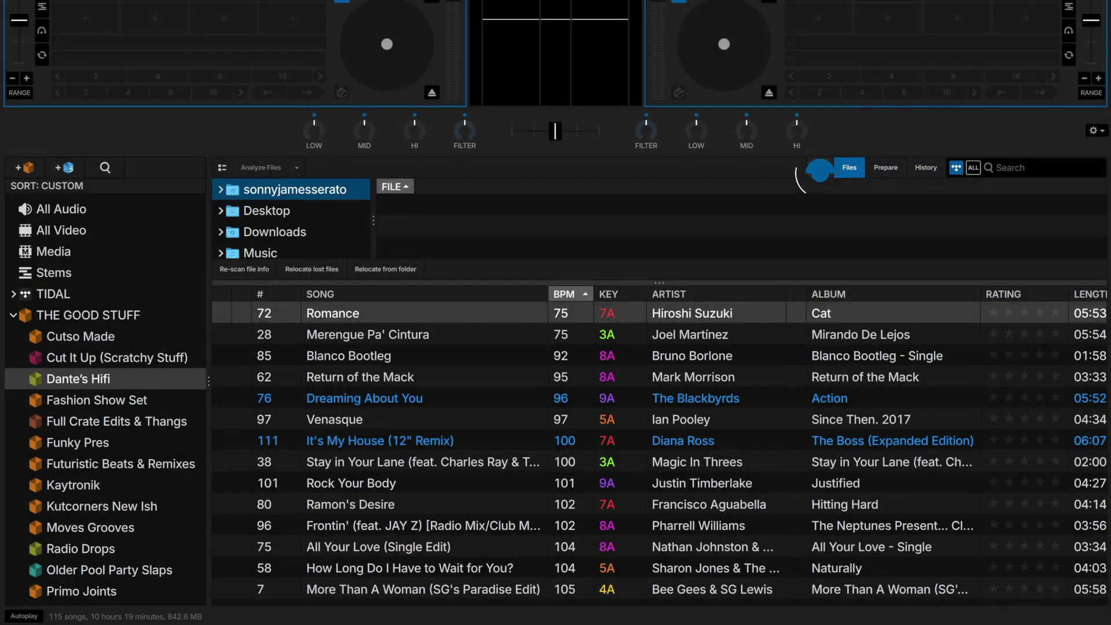
{"action": "left_click_drag", "start_coordinate": [482, 378], "coordinate": [463, 398]}
{"action": "left_click_drag", "start_coordinate": [701, 379], "coordinate": [638, 383]}
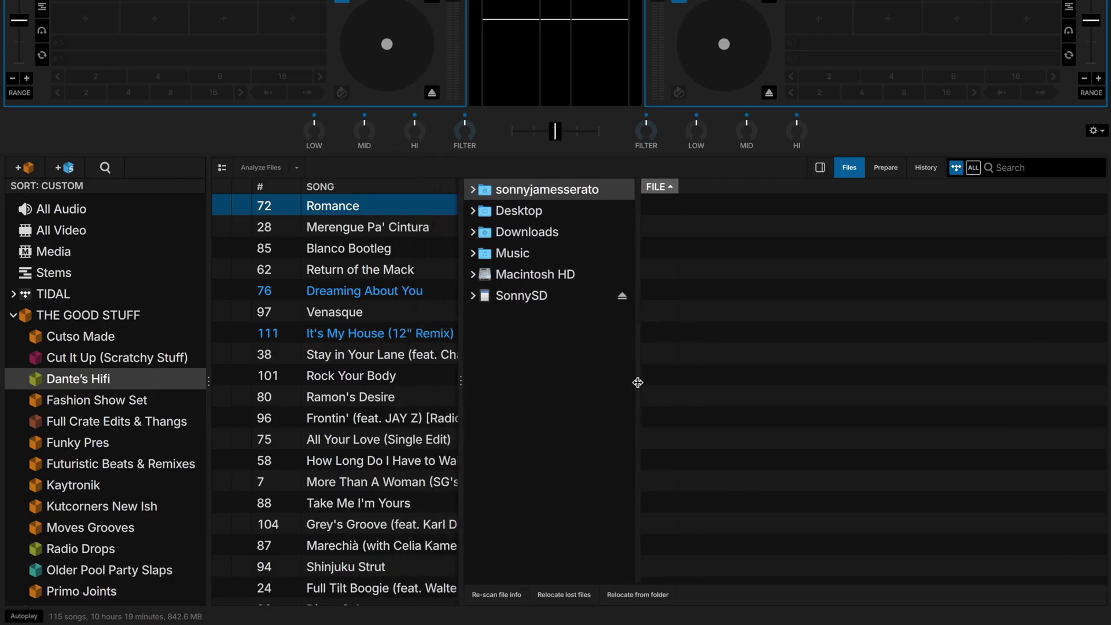
{"action": "left_click", "coordinate": [820, 169]}
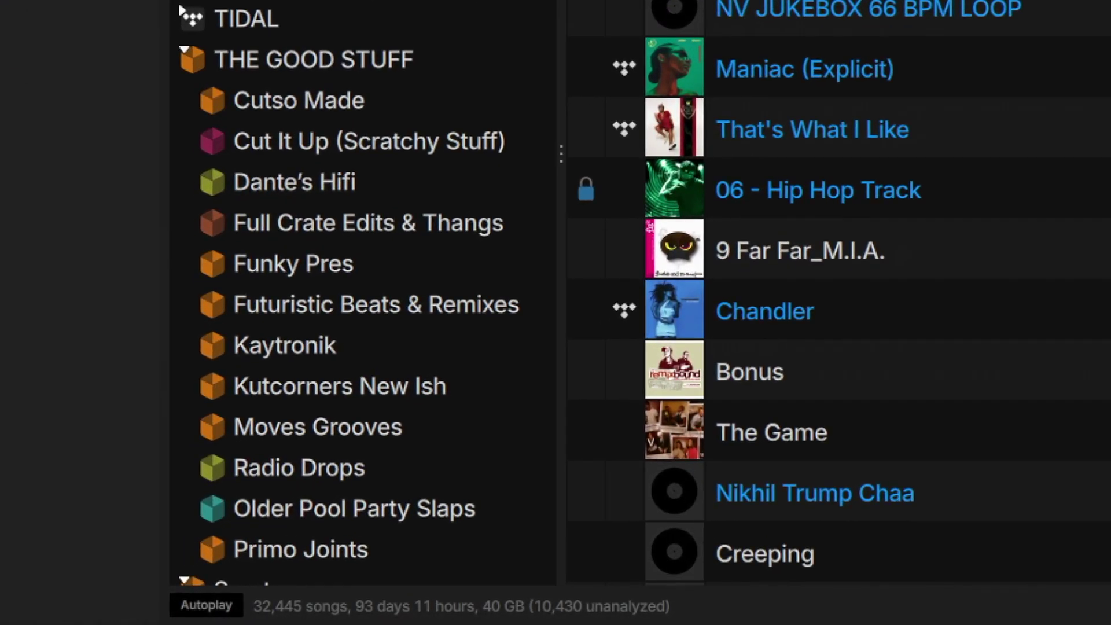
Open THE GOOD STUFF and step down through Cutso Made, Cut It Up and Dante's Hifi.
{"action": "left_click", "coordinate": [463, 96]}
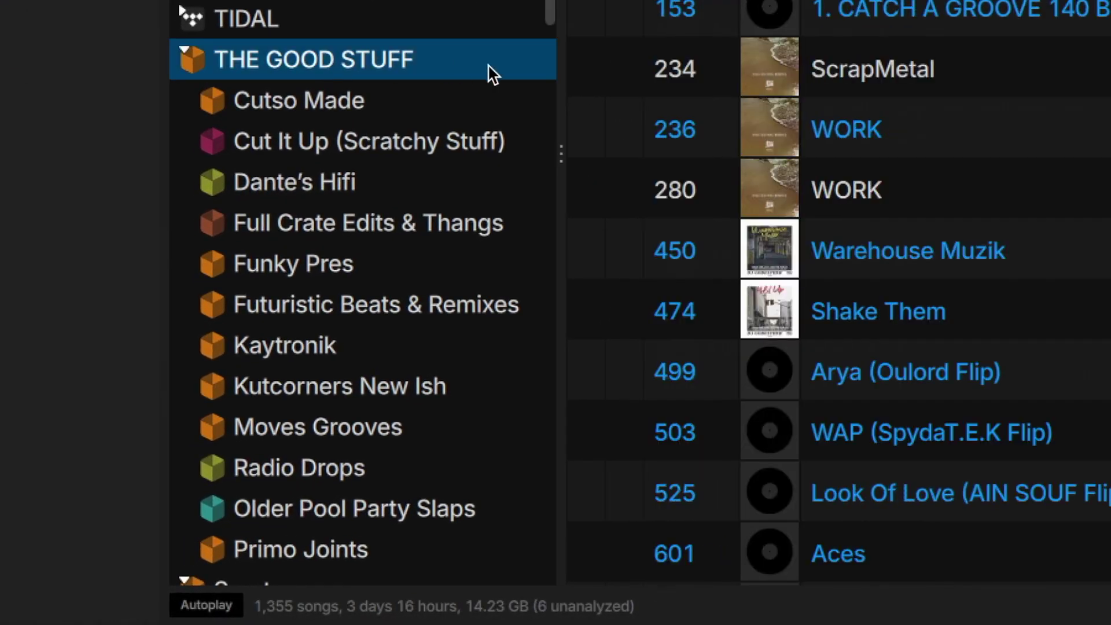
{"action": "key", "text": "Down"}
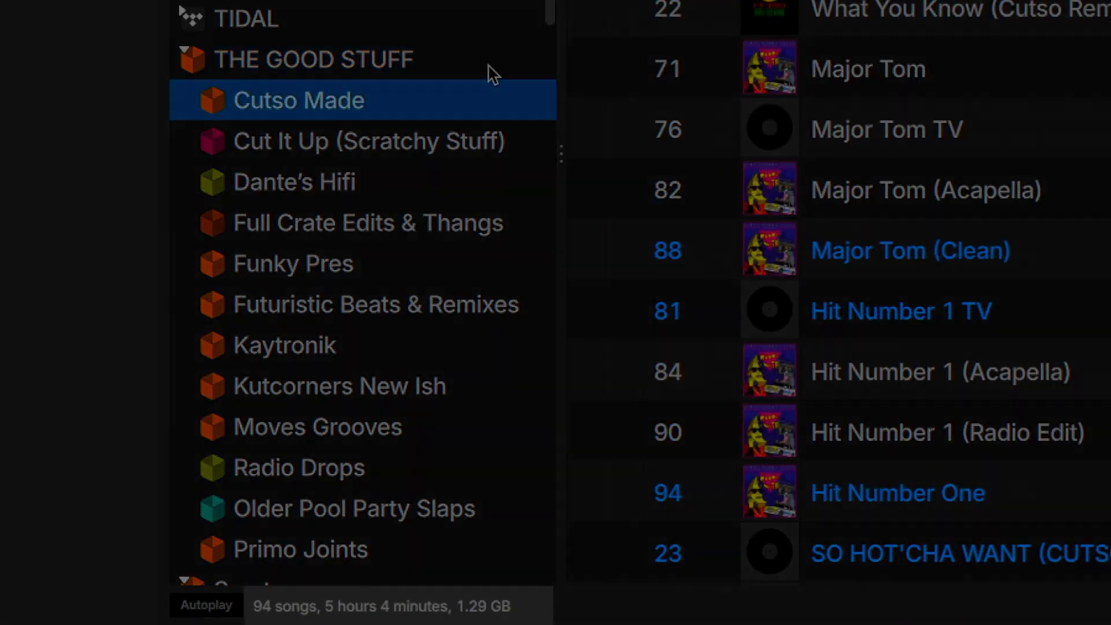
{"action": "key", "text": "Down"}
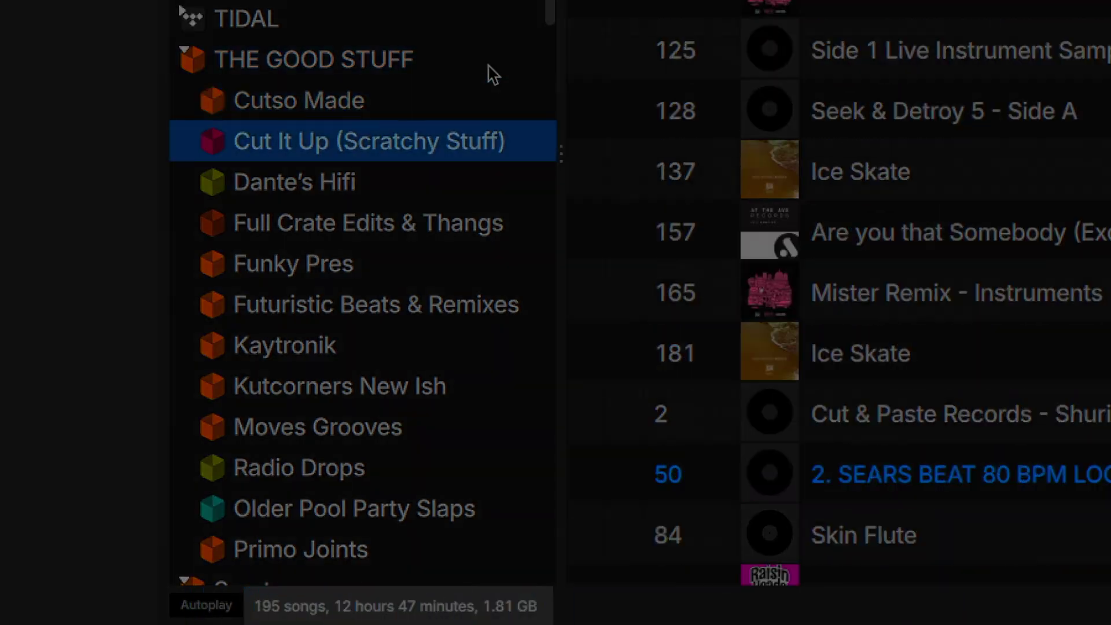
{"action": "key", "text": "Down"}
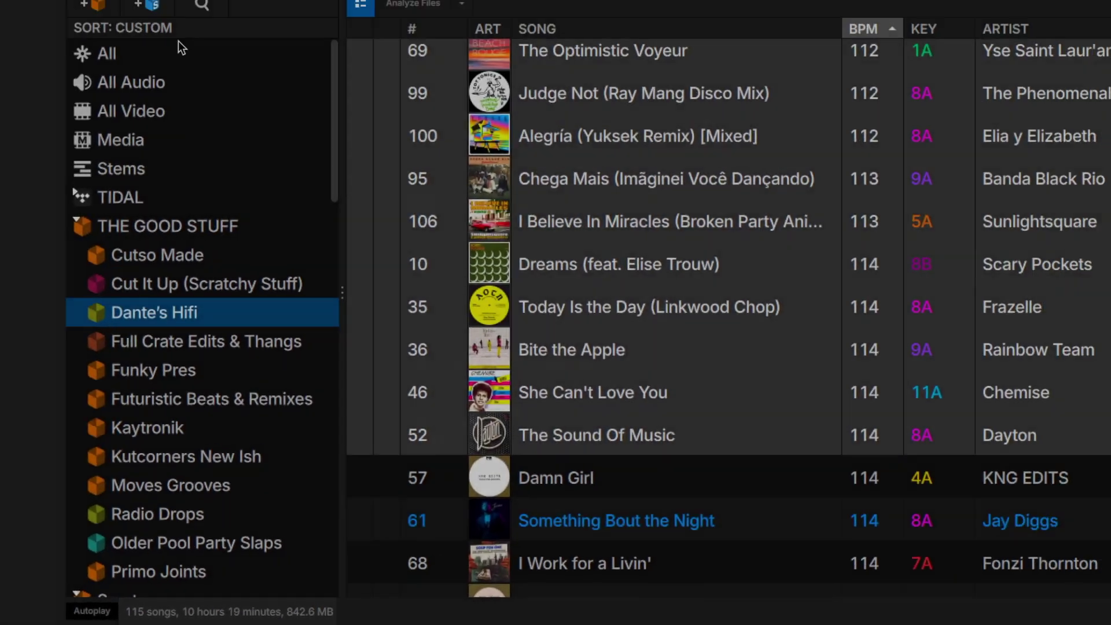
Create a Fashion Show Set subcrate and drag the Prepare list's songs into it.
{"action": "left_click", "coordinate": [47, 107]}
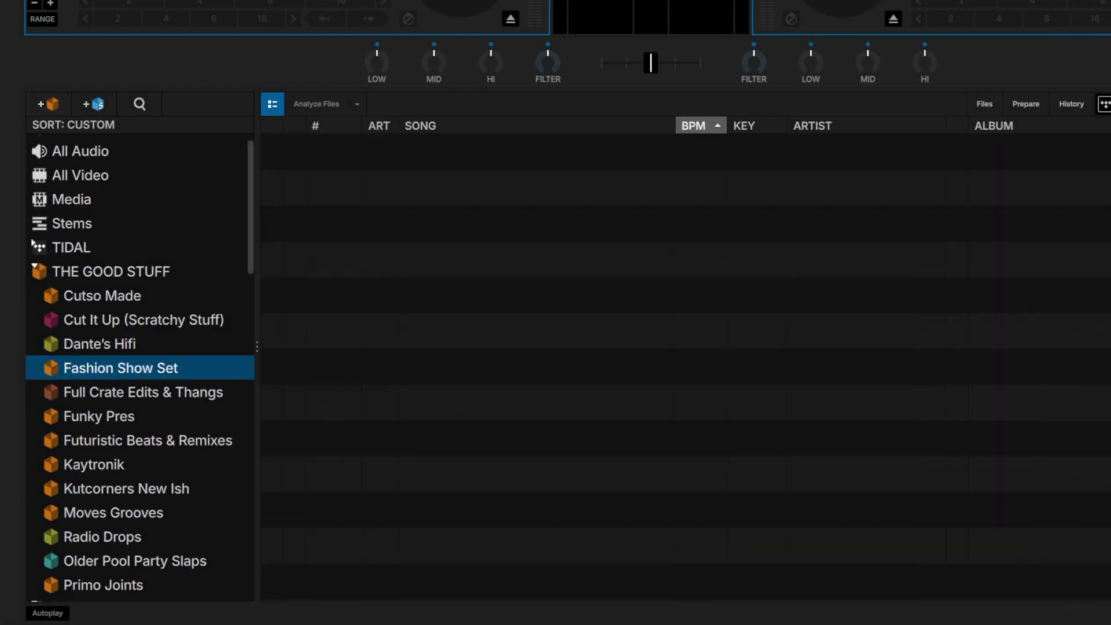
{"action": "left_click", "coordinate": [1037, 103]}
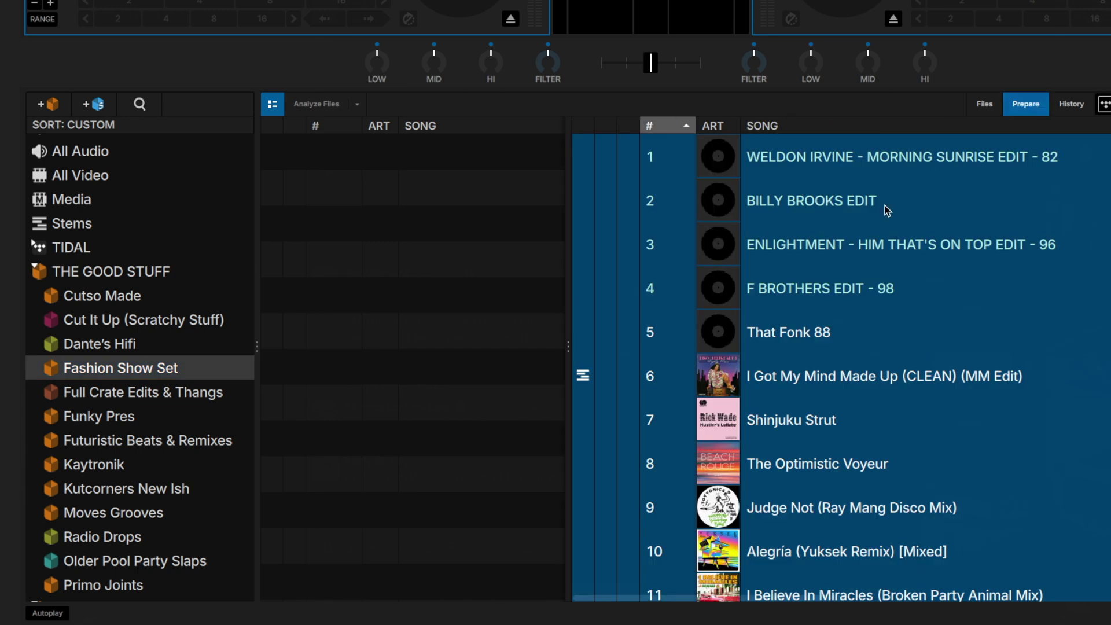
{"action": "left_click_drag", "start_coordinate": [570, 283], "coordinate": [571, 283]}
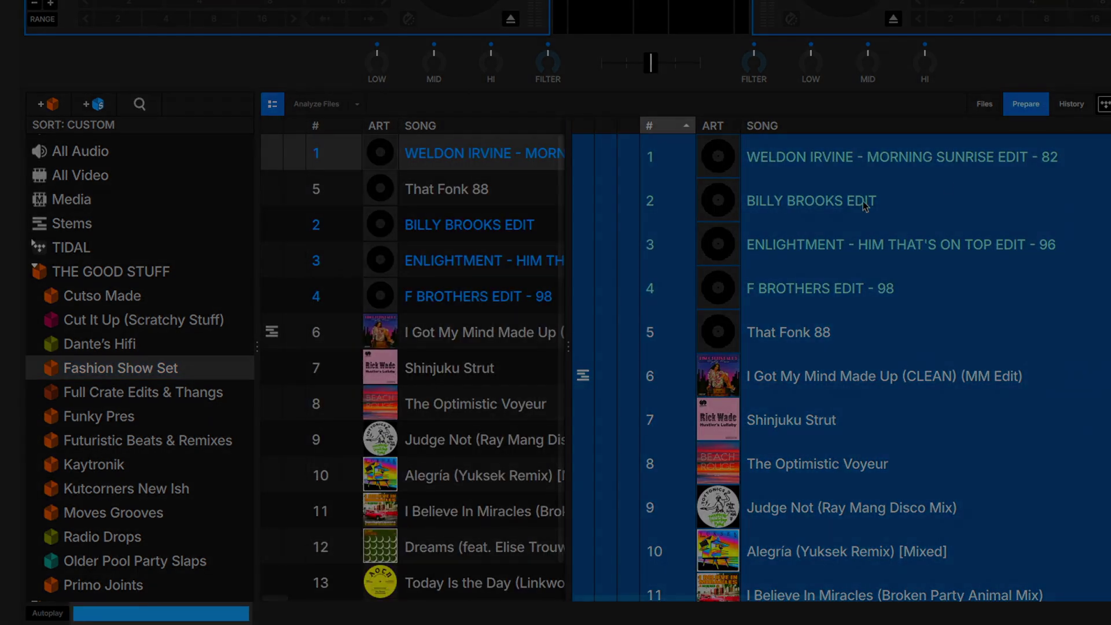
{"action": "left_click", "coordinate": [995, 125]}
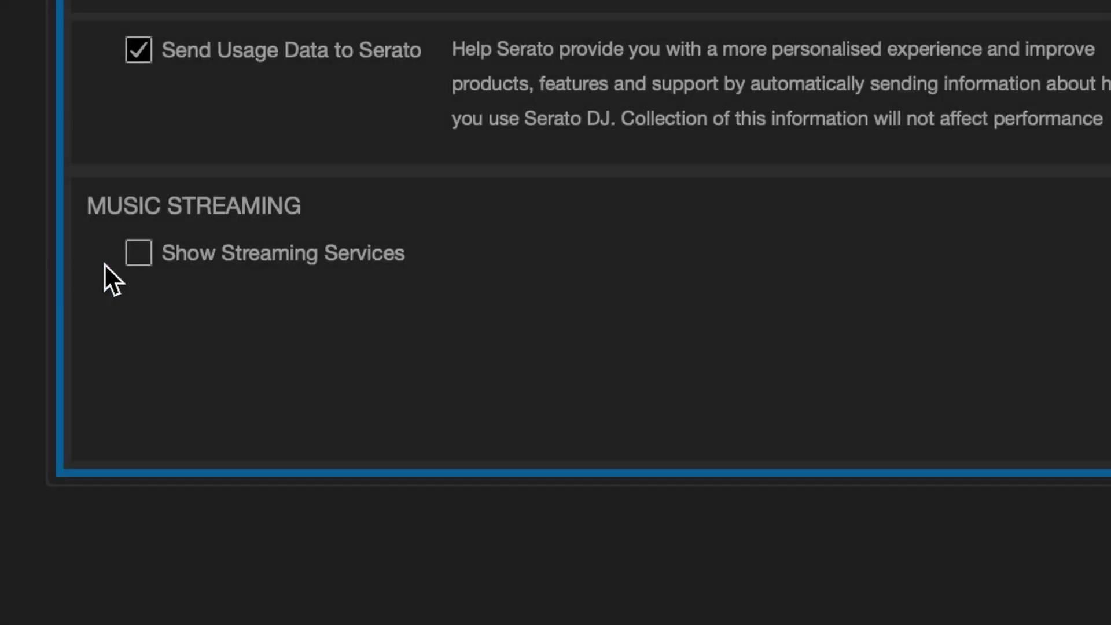
Enable streaming services and add TIDAL's Change Clothes (Explicit) to Fashion Show Set.
{"action": "left_click", "coordinate": [145, 257]}
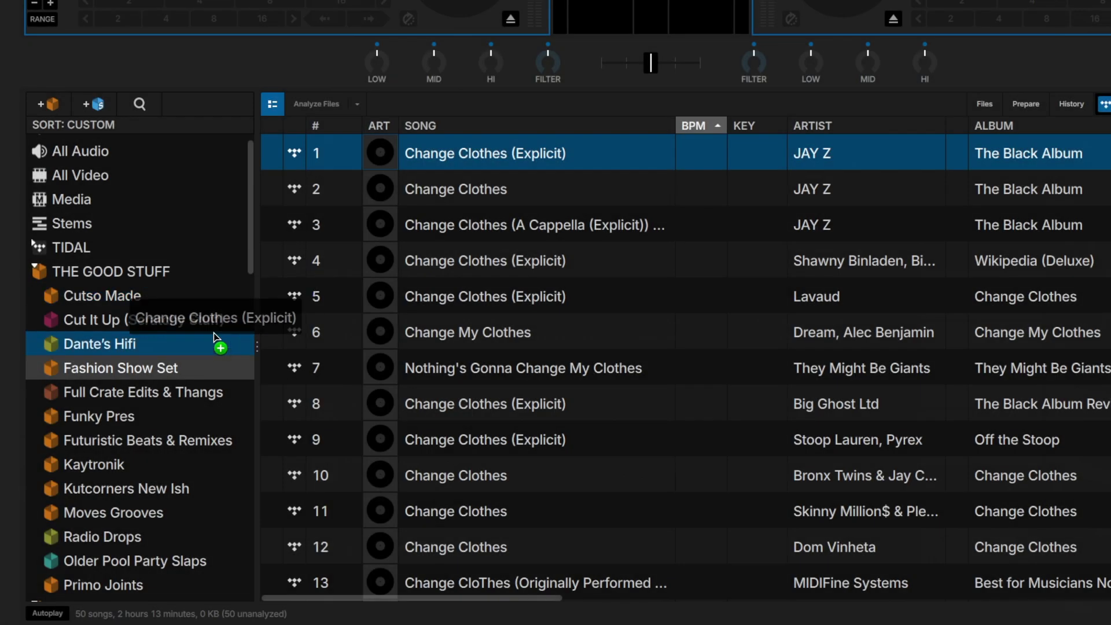
{"action": "left_click_drag", "start_coordinate": [218, 342], "coordinate": [200, 374]}
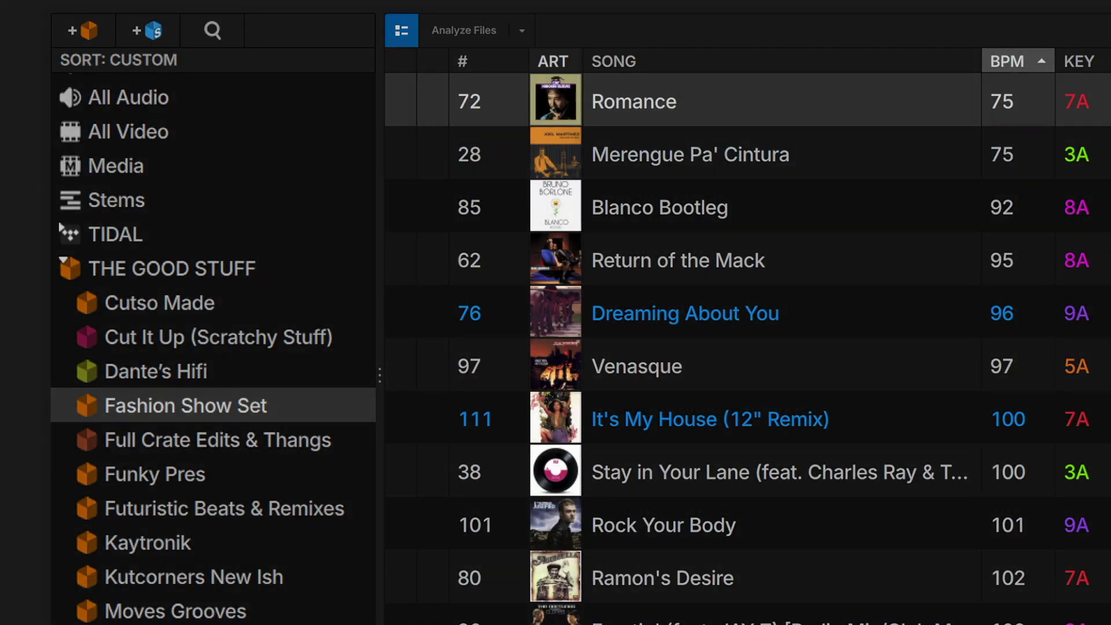
Widen the ART column to enlarge the album artwork in the Fashion Show Set list.
{"action": "left_click_drag", "start_coordinate": [581, 61], "coordinate": [558, 81]}
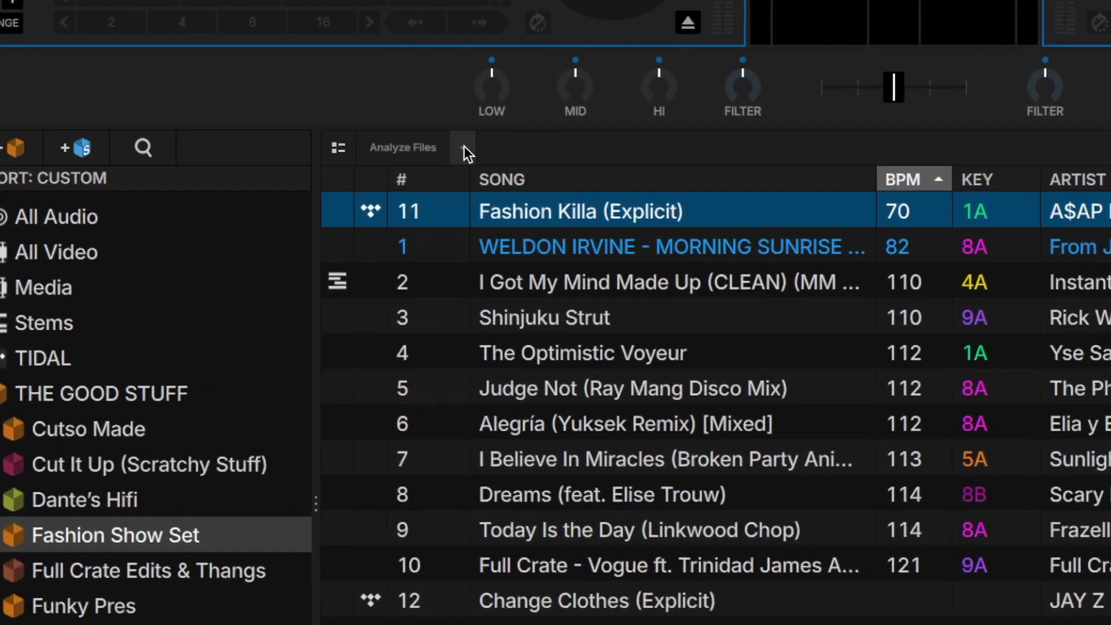
Enable Analyze on Import and add all 23 D&B folder files to the Drum & Bass Stuff crate.
{"action": "left_click", "coordinate": [359, 107]}
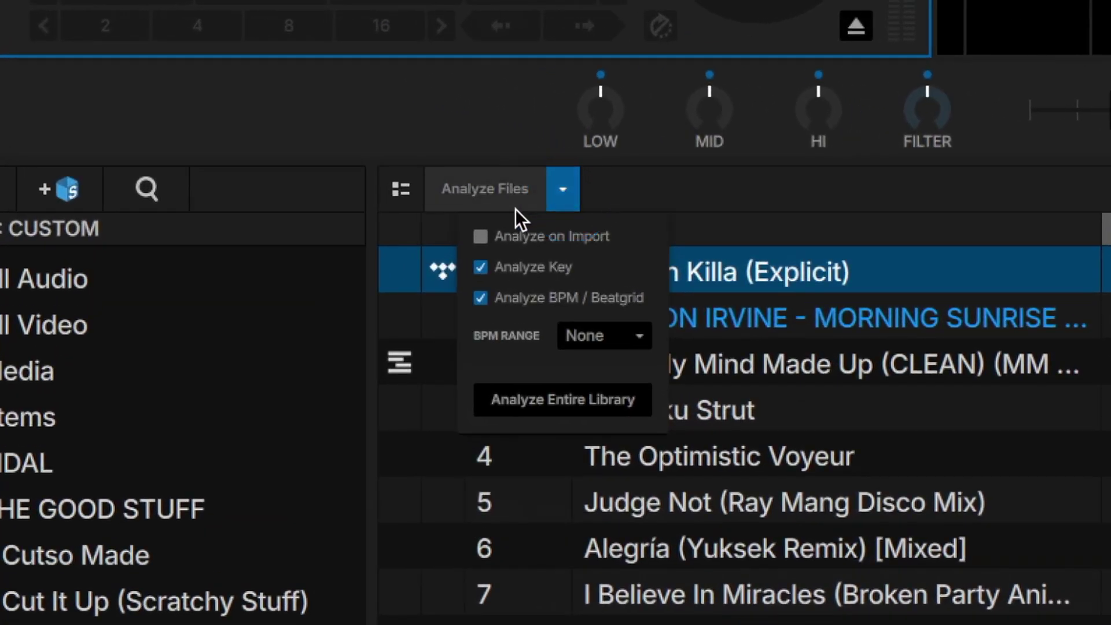
{"action": "left_click", "coordinate": [453, 219]}
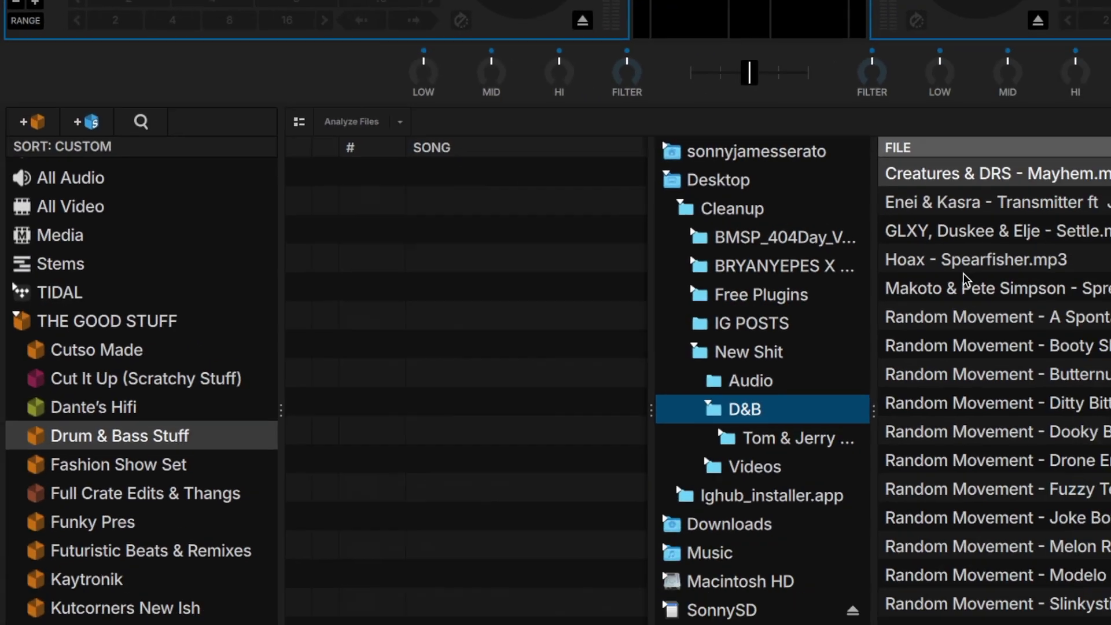
{"action": "key", "text": "super+a"}
{"action": "left_click_drag", "start_coordinate": [891, 238], "coordinate": [446, 275]}
{"action": "left_click", "coordinate": [984, 105]}
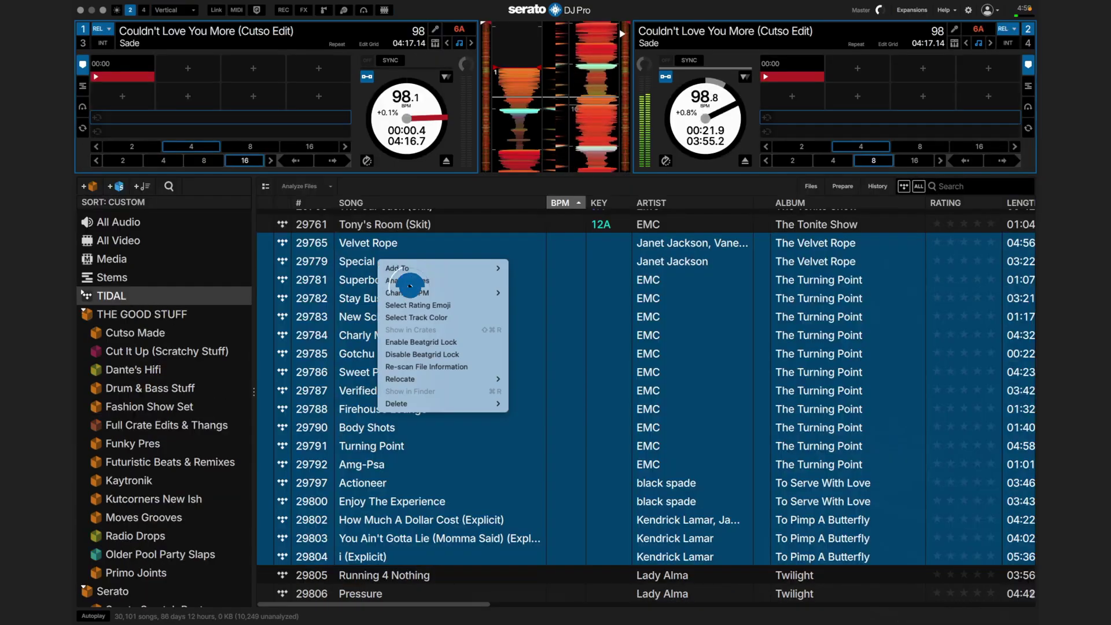
Run Analyze Files on the selected TIDAL tracks so their keys are detected.
{"action": "left_click", "coordinate": [409, 286]}
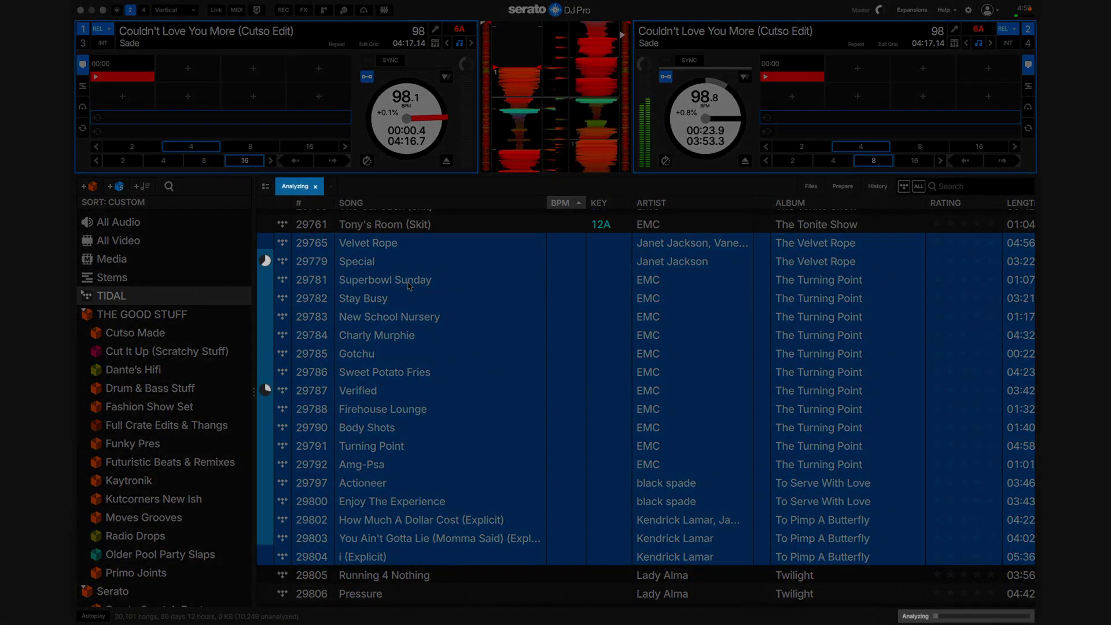